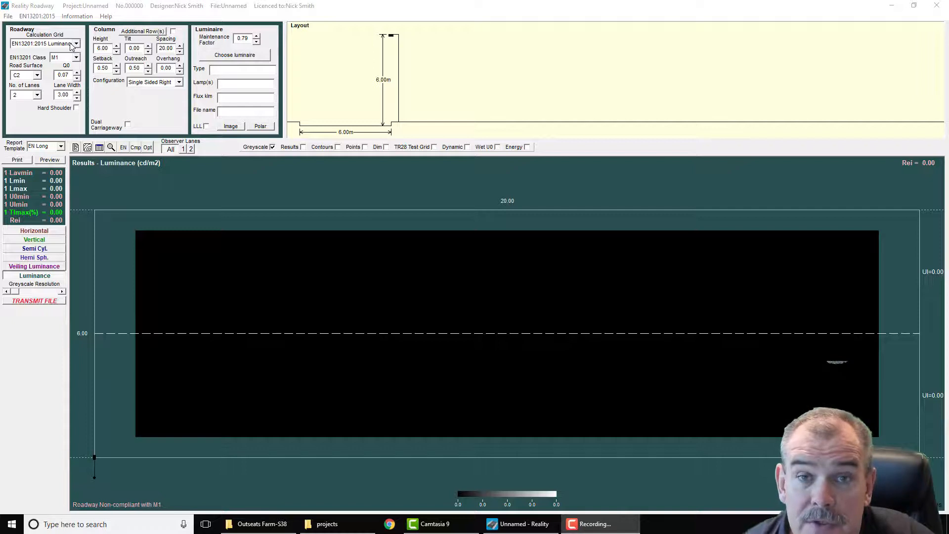
Set the calculation grid to AS1158:2005 Cat P with category P3, and display that category's lighting requirements.
left_click(72, 45)
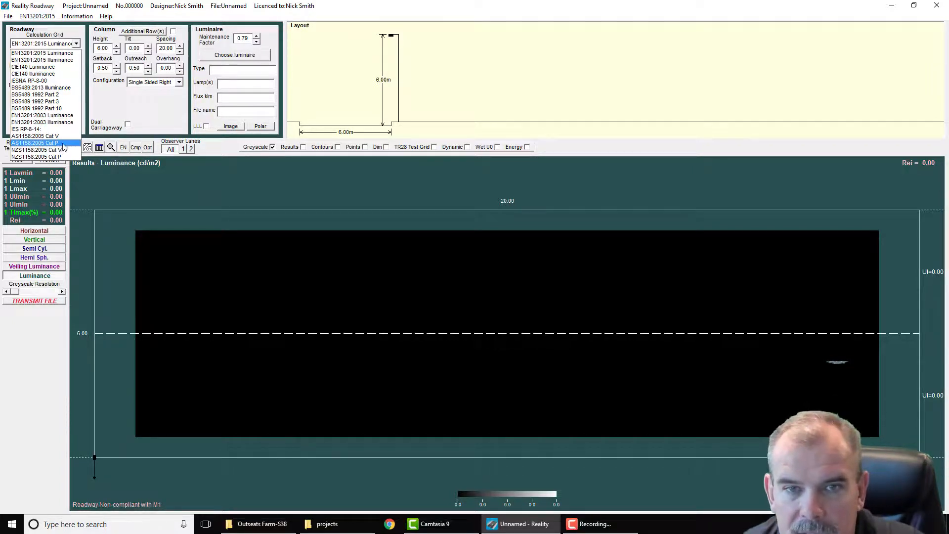
left_click(33, 143)
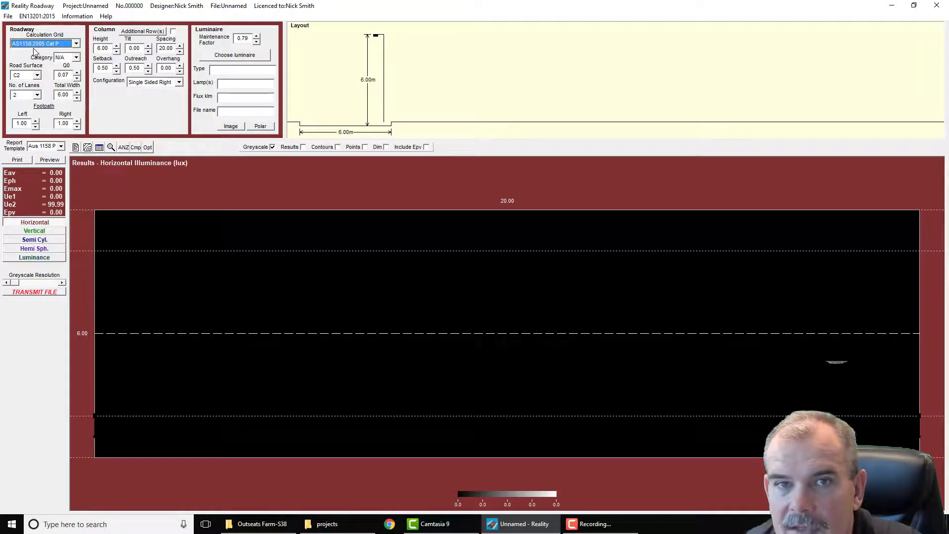
left_click(76, 57)
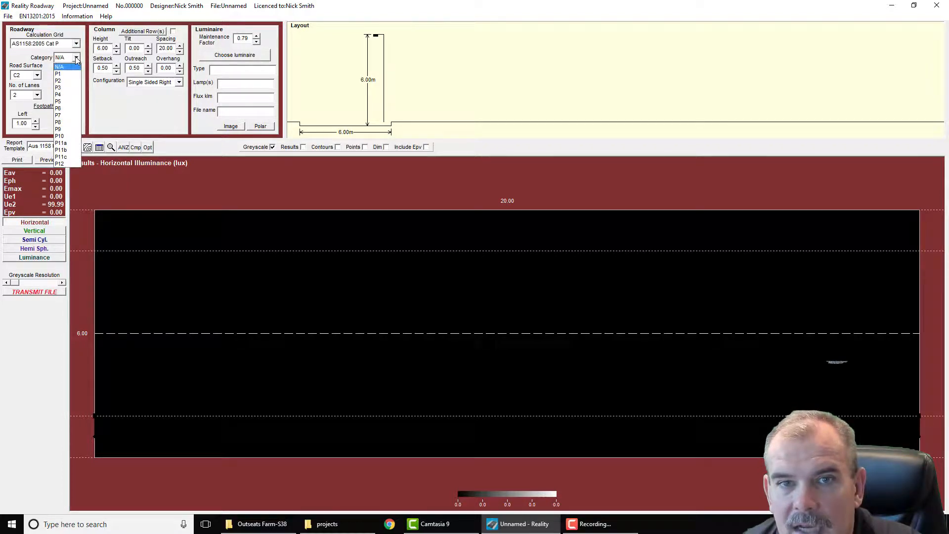
left_click(65, 88)
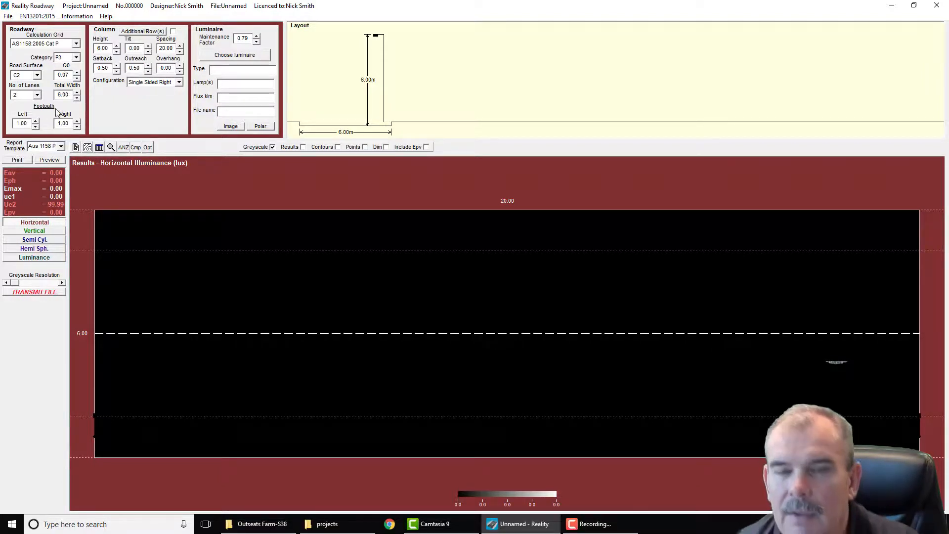
left_click(123, 147)
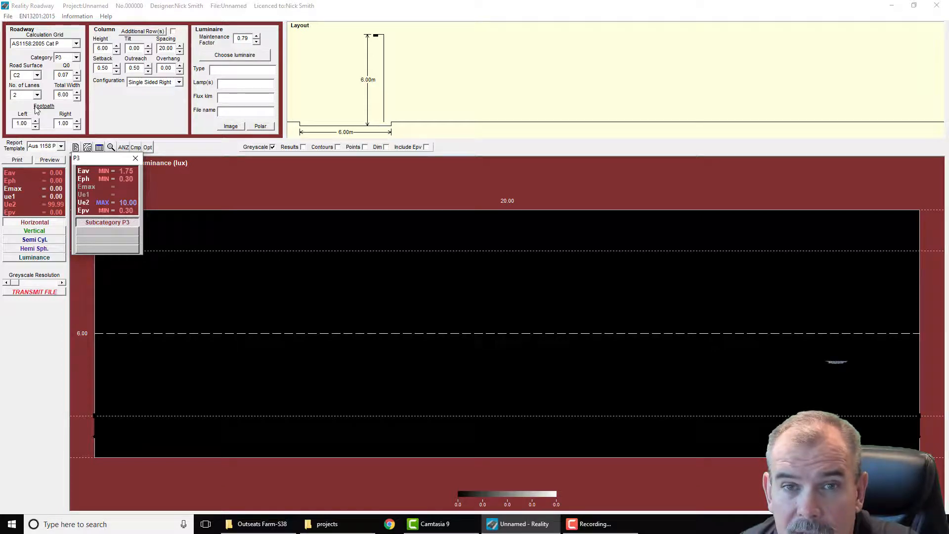
Set the total road width to 10 m and both the left and right footpaths to 2 m.
left_click_drag(70, 95, 8, 91)
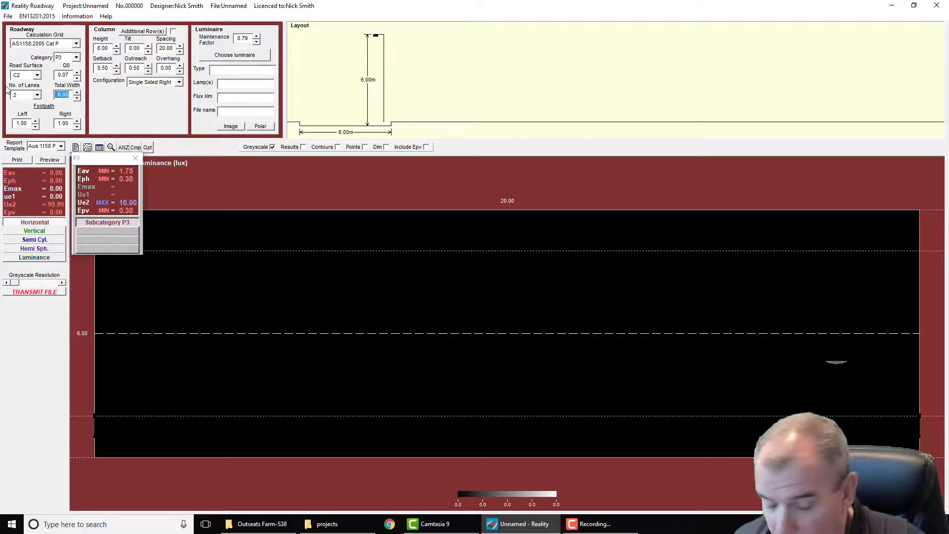
type("10")
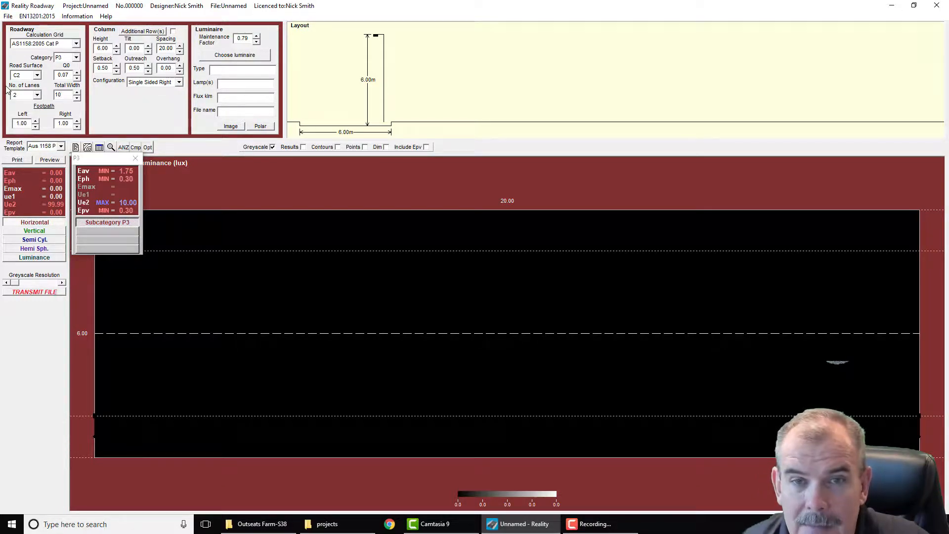
key("Tab")
type("2")
key("Tab")
type("2")
key("Tab")
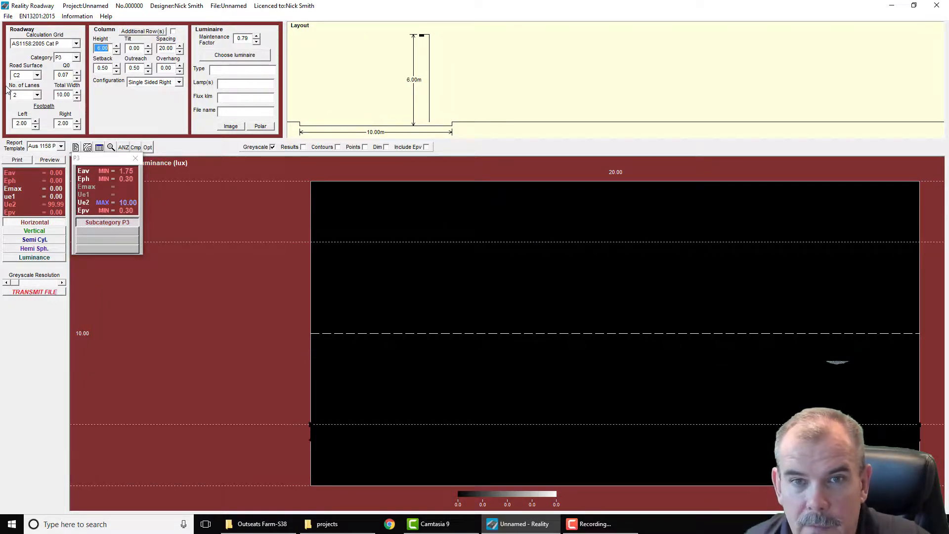
key("shift+Tab")
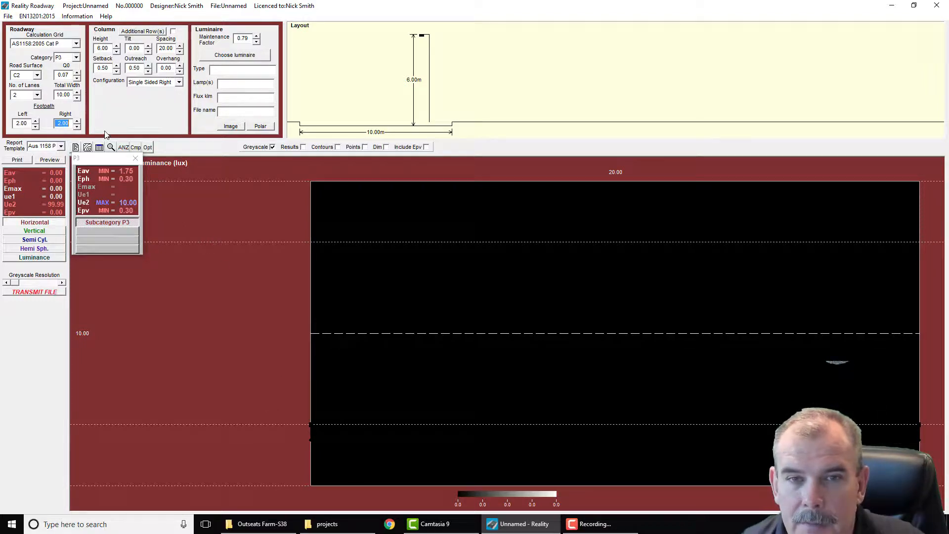
Set the column spacing to 40 m and turn off the greyscale display of the results.
key("Tab")
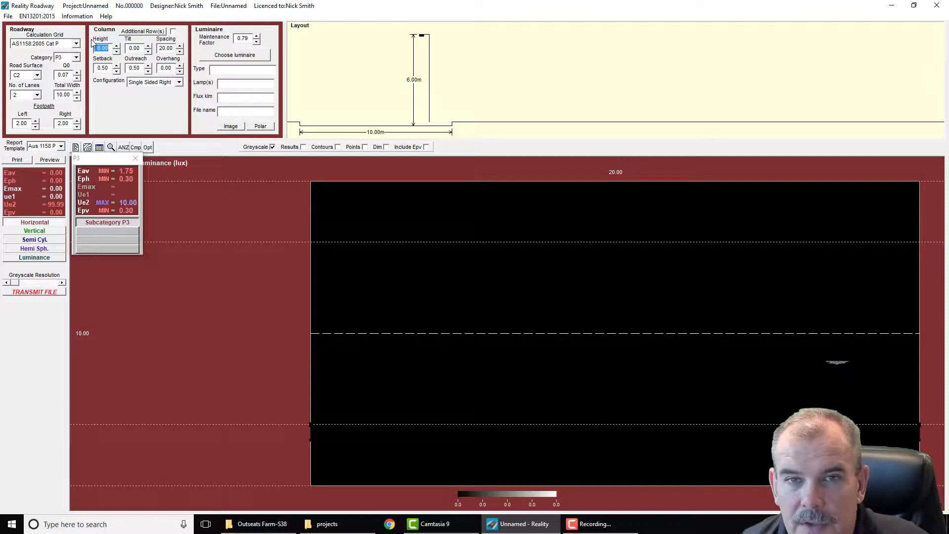
key("Tab")
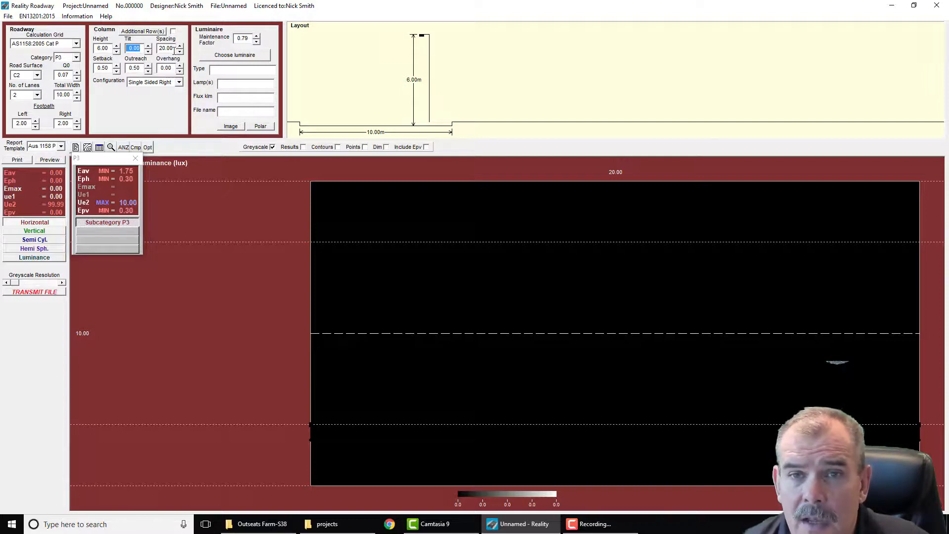
double_click(168, 49)
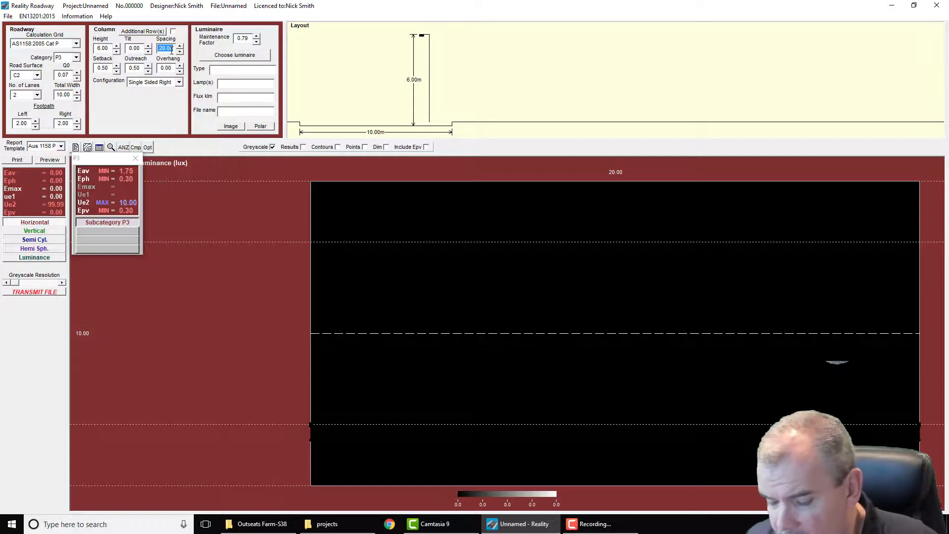
type("40")
key("Tab")
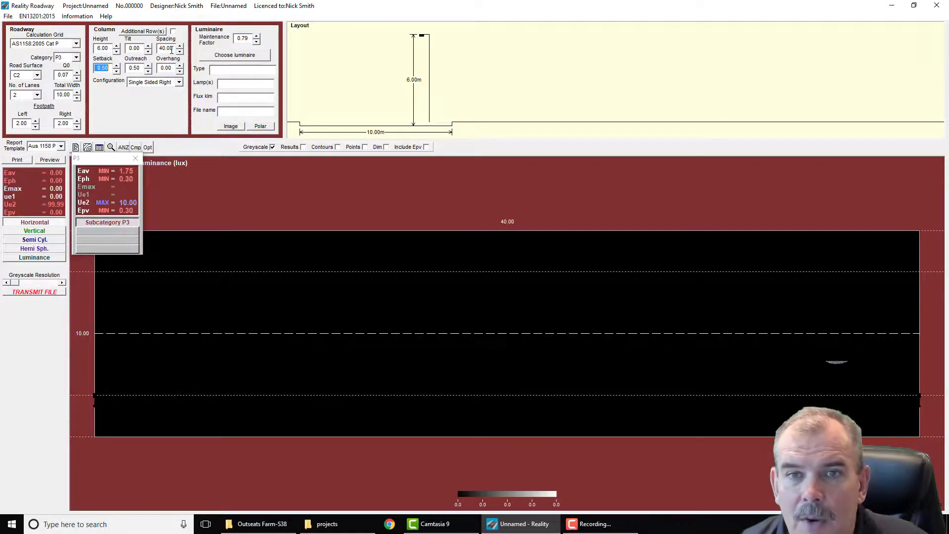
left_click(261, 149)
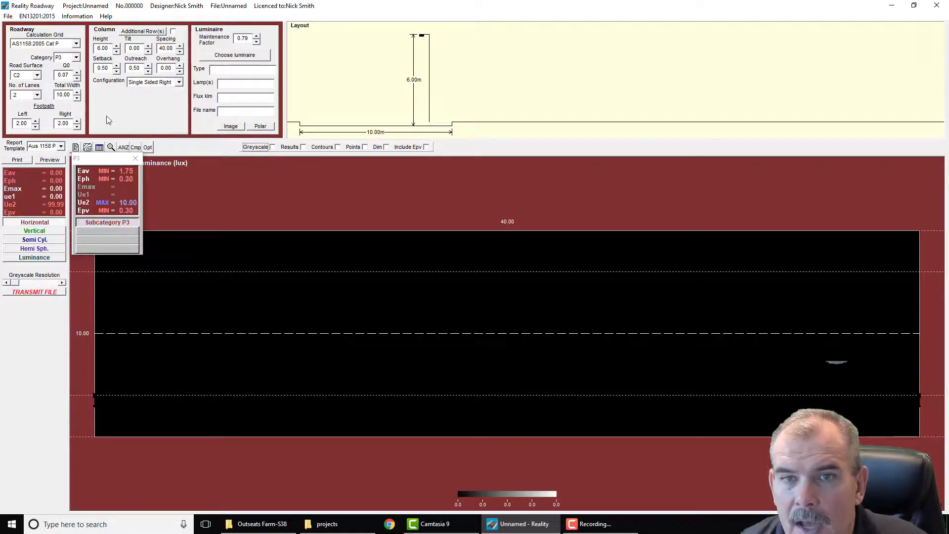
left_click(180, 52)
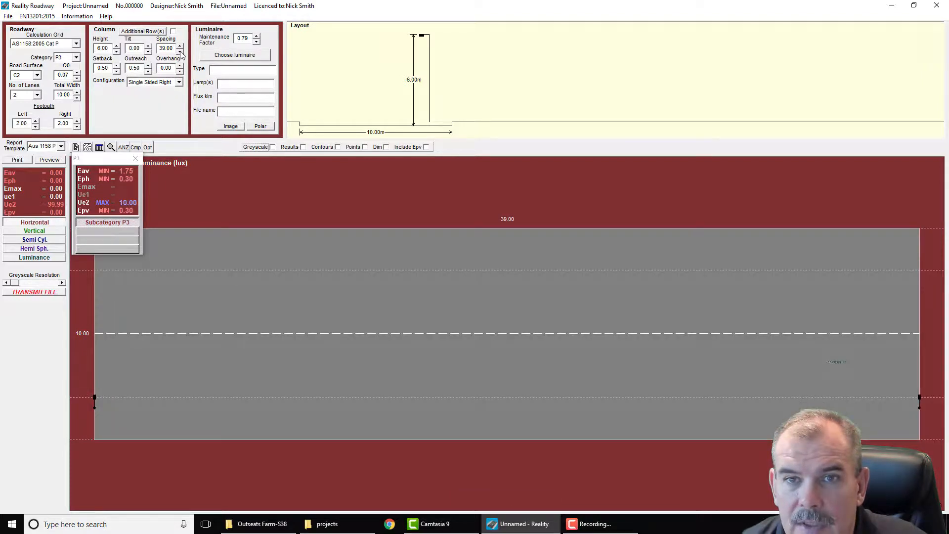
left_click(178, 46)
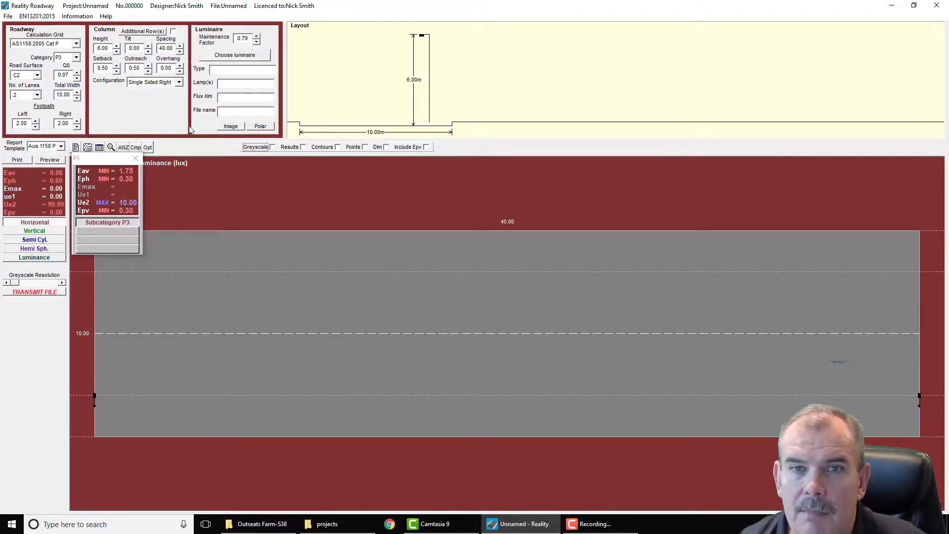
Set the column setback to 2.00 m and the outreach to 0.40 m.
double_click(105, 68)
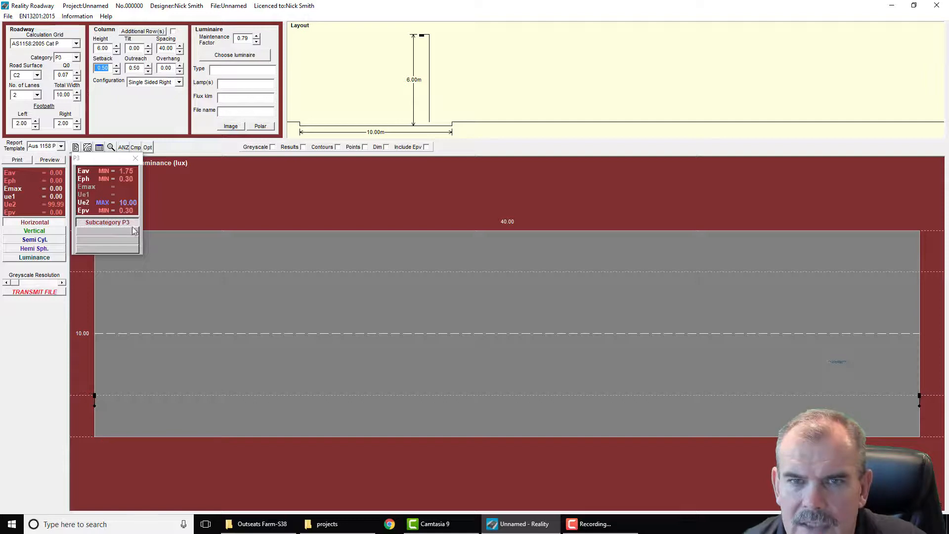
left_click(116, 65)
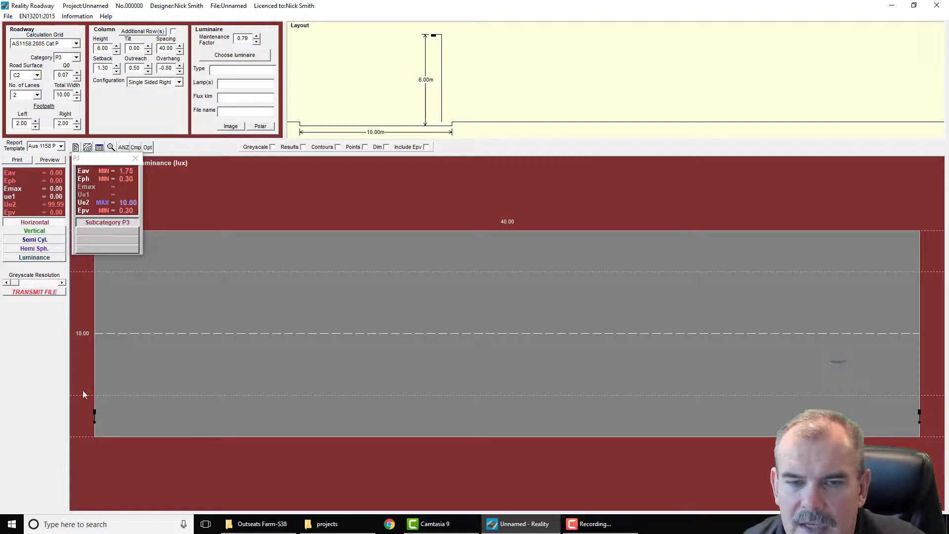
left_click(117, 66)
left_click(117, 65)
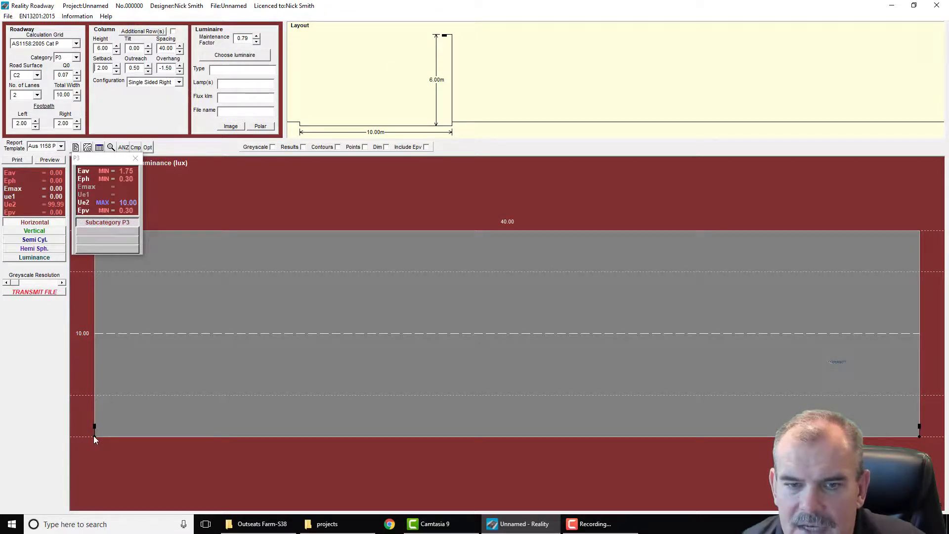
left_click(148, 71)
left_click(147, 71)
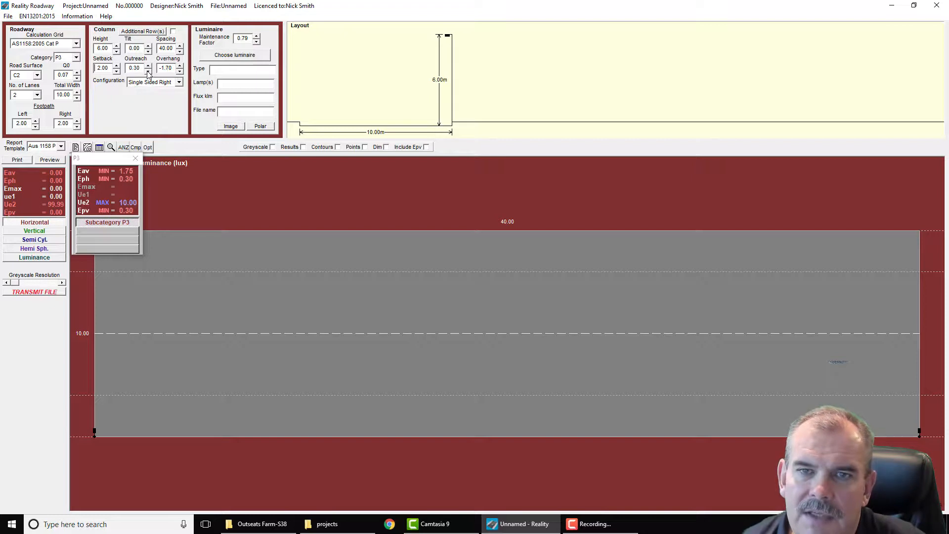
left_click(148, 66)
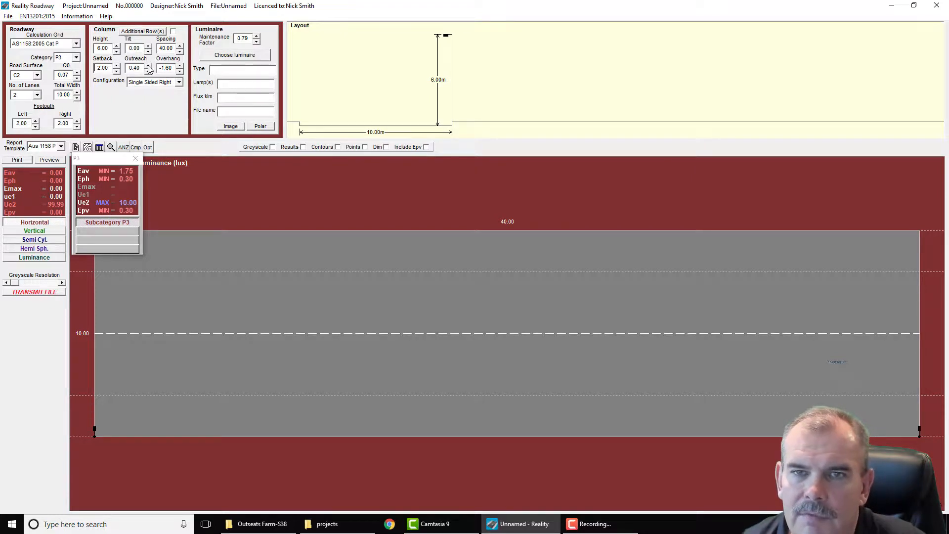
Compare the Single Sided Left and Single Sided Right column configurations, and leave Single Sided Left selected.
left_click(168, 84)
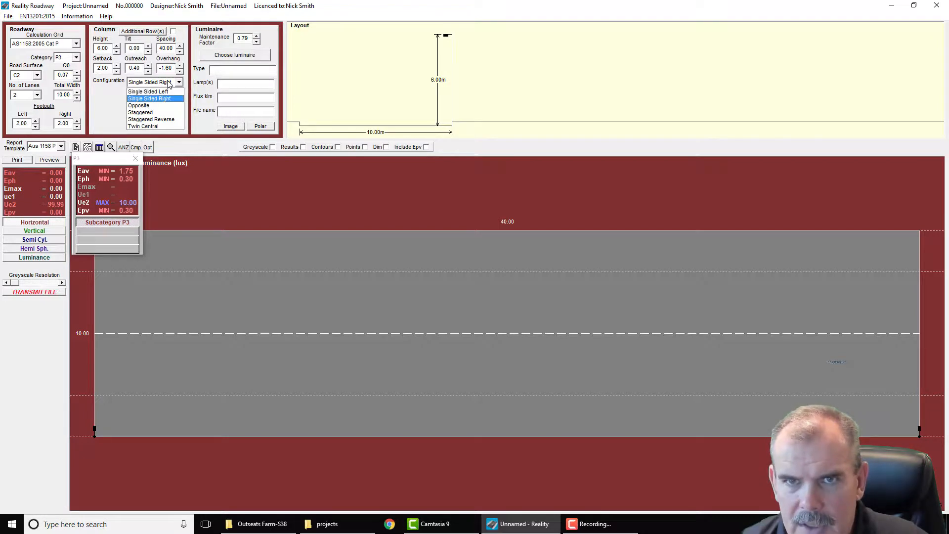
left_click(166, 94)
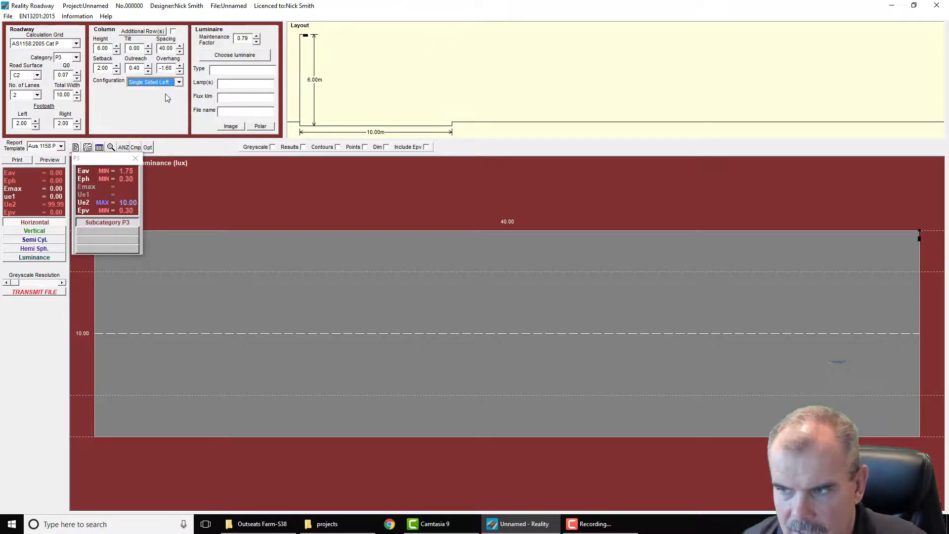
left_click(166, 84)
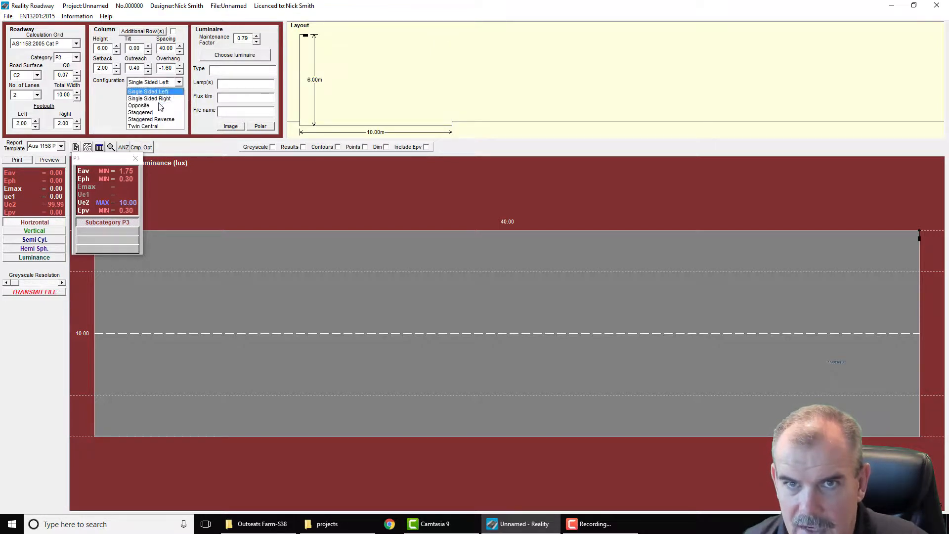
left_click(150, 98)
left_click(157, 82)
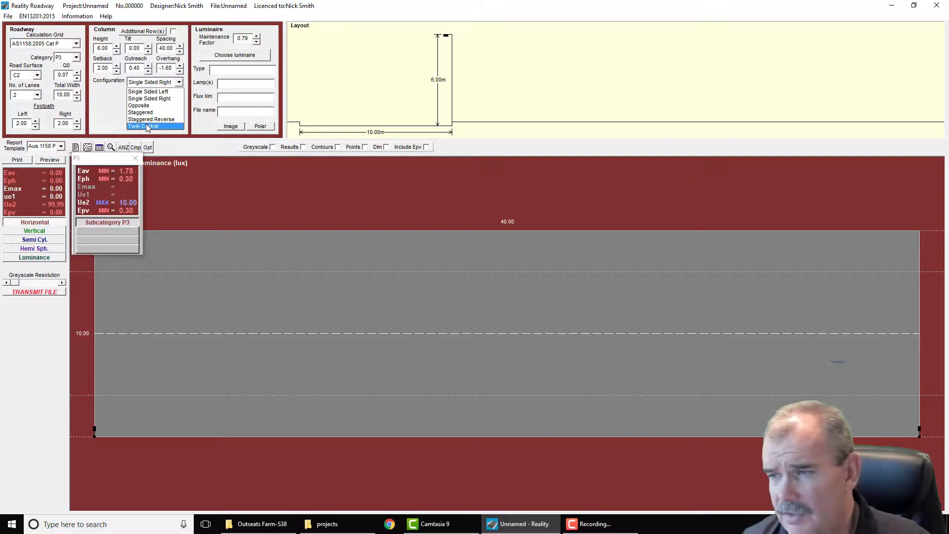
left_click(163, 92)
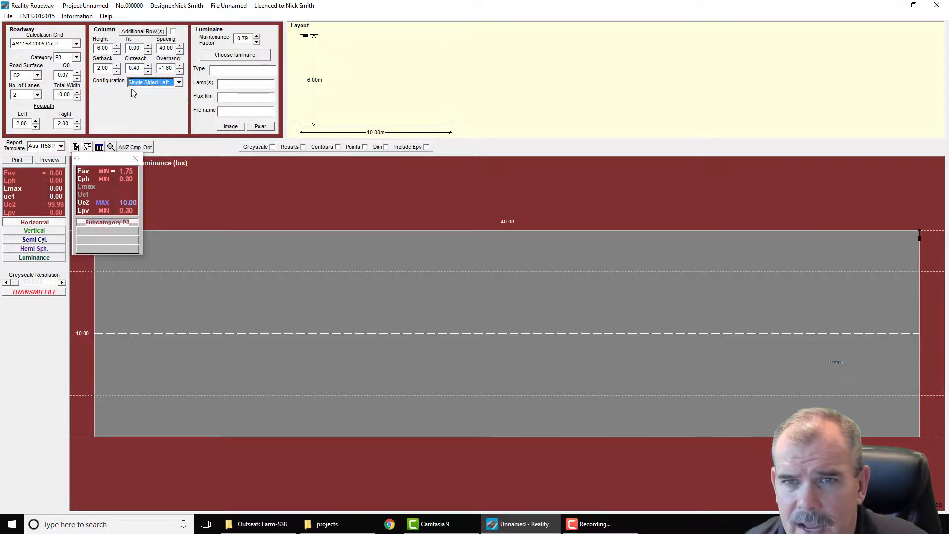
Lower the luminaire maintenance factor to 0.76.
left_click(257, 42)
left_click(257, 42)
left_click(258, 42)
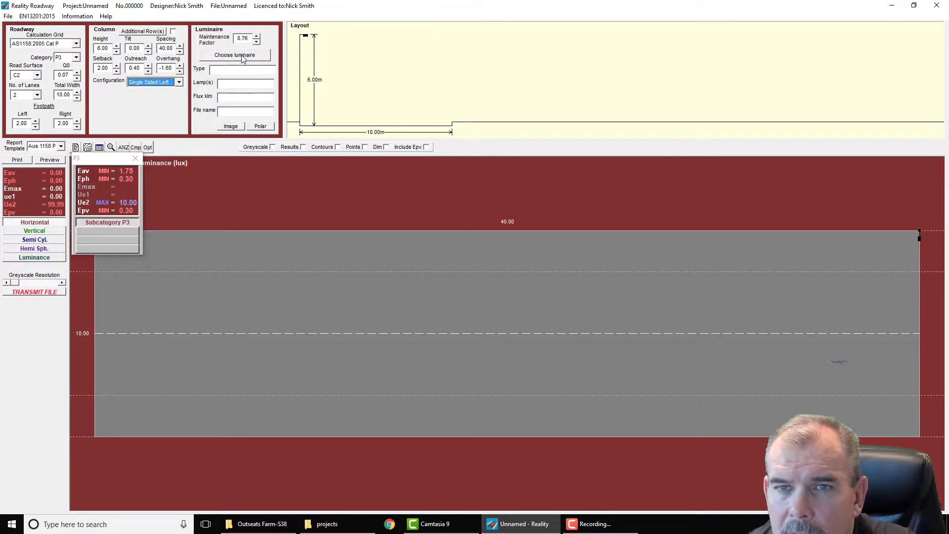
Open the luminaire chooser, enlarge it, and list the D W Windsor Functional Kirium Pro Mini 3000K D Optic files.
left_click(238, 56)
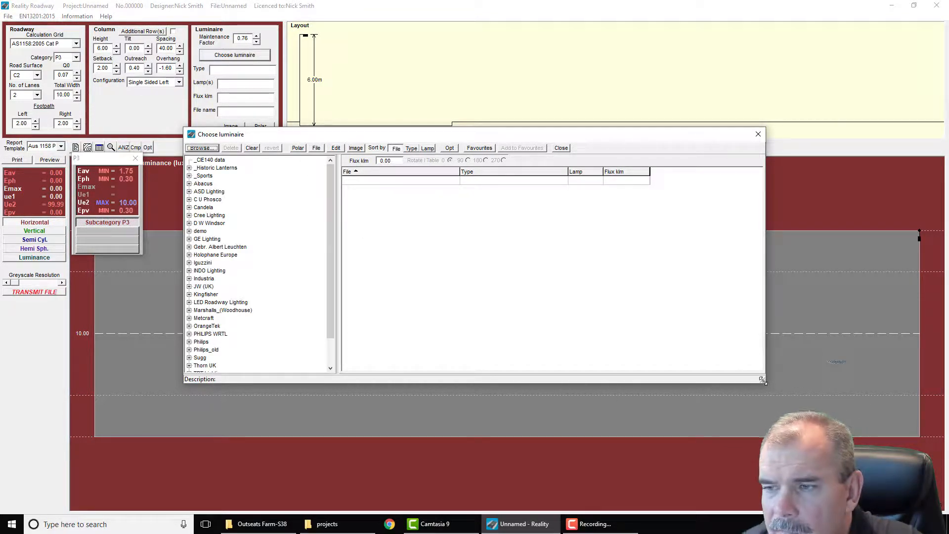
left_click_drag(763, 381, 784, 460)
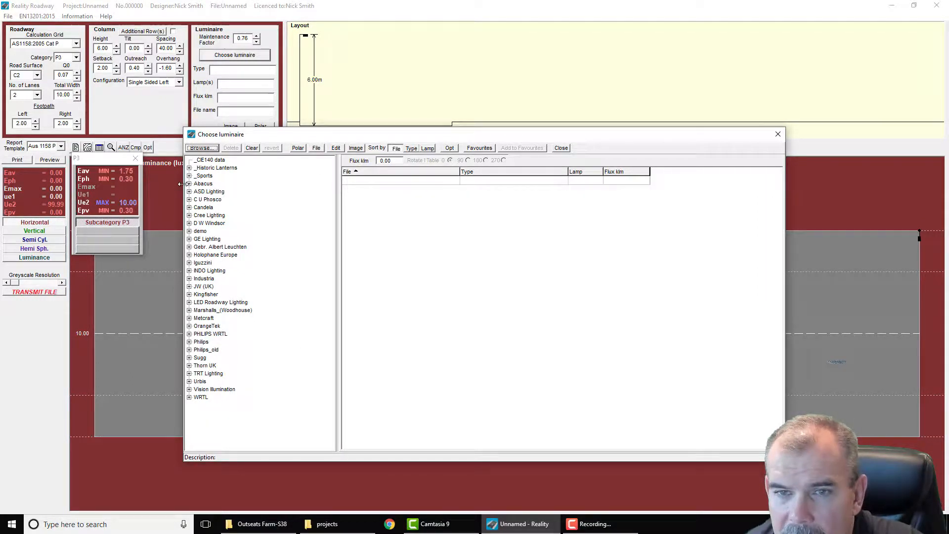
left_click(189, 223)
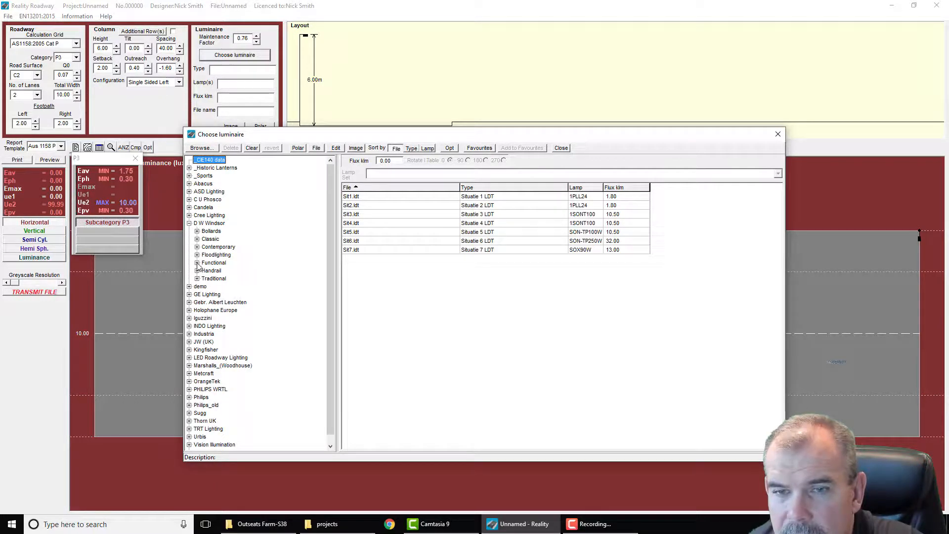
left_click(198, 263)
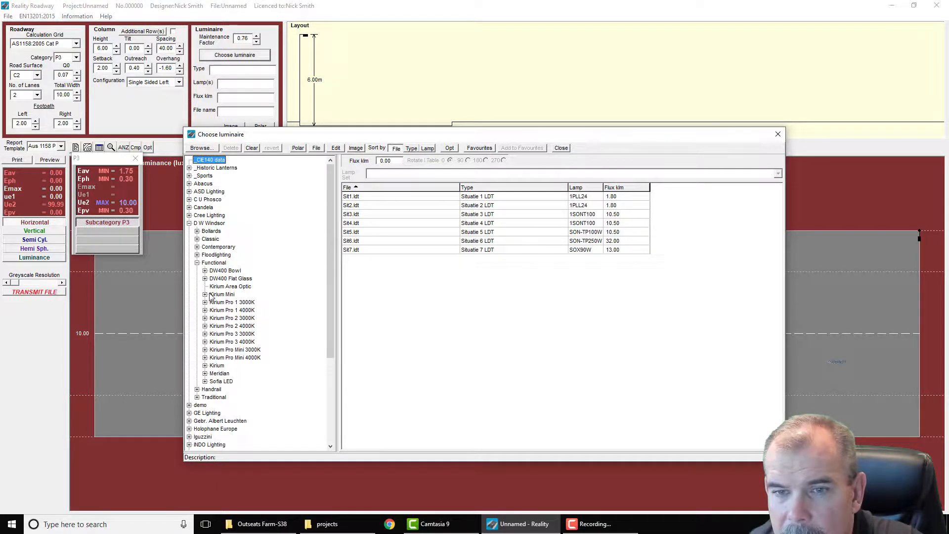
left_click(205, 350)
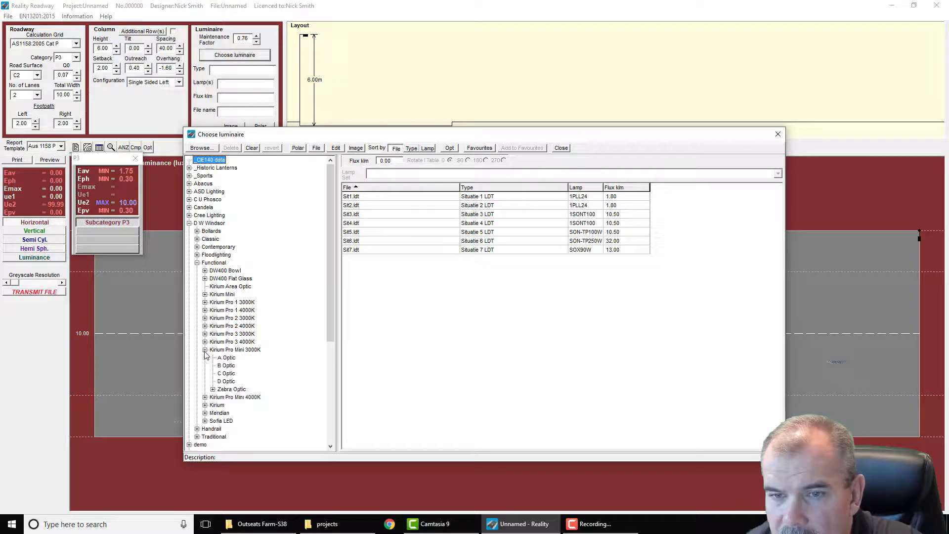
left_click(227, 382)
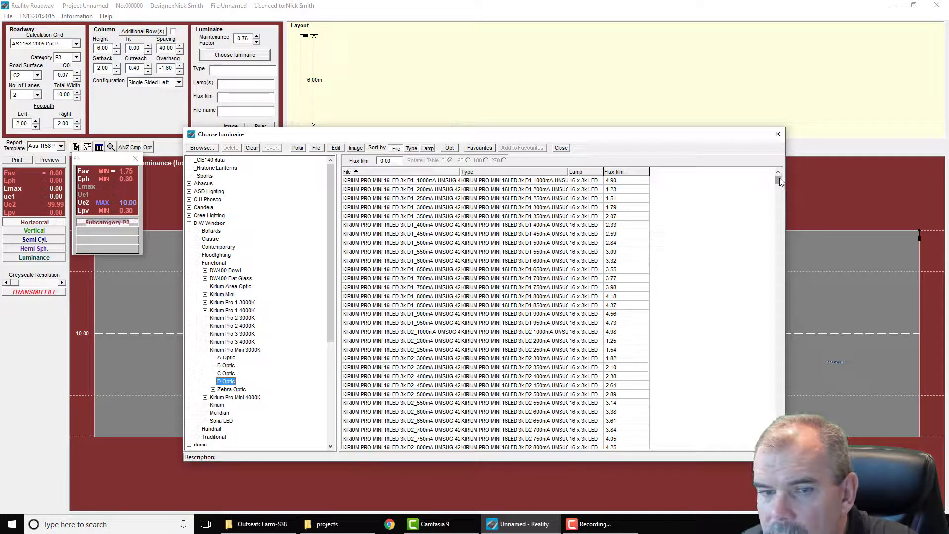
left_click_drag(779, 178, 813, 171)
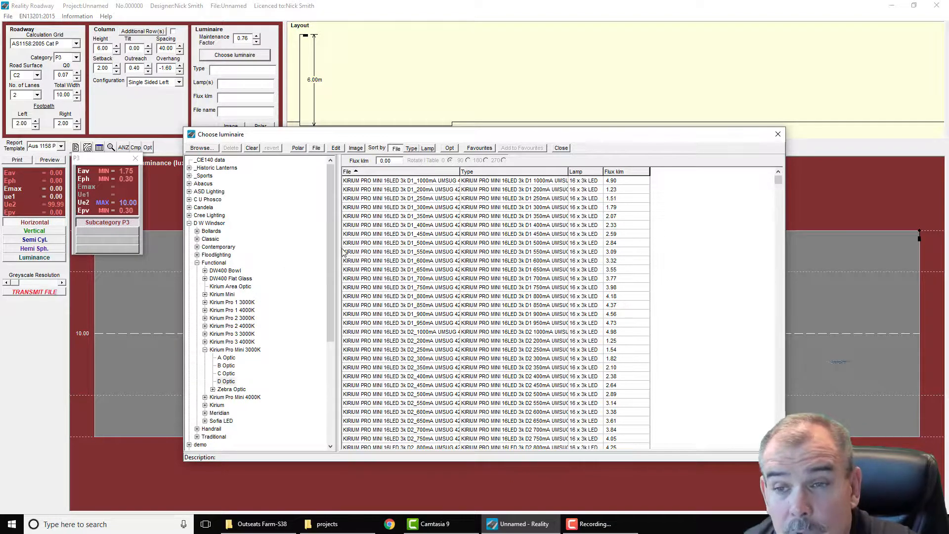
Inspect the directory browser for adding luminaire files to the database, close it, and move the luminaire chooser lower.
left_click(200, 148)
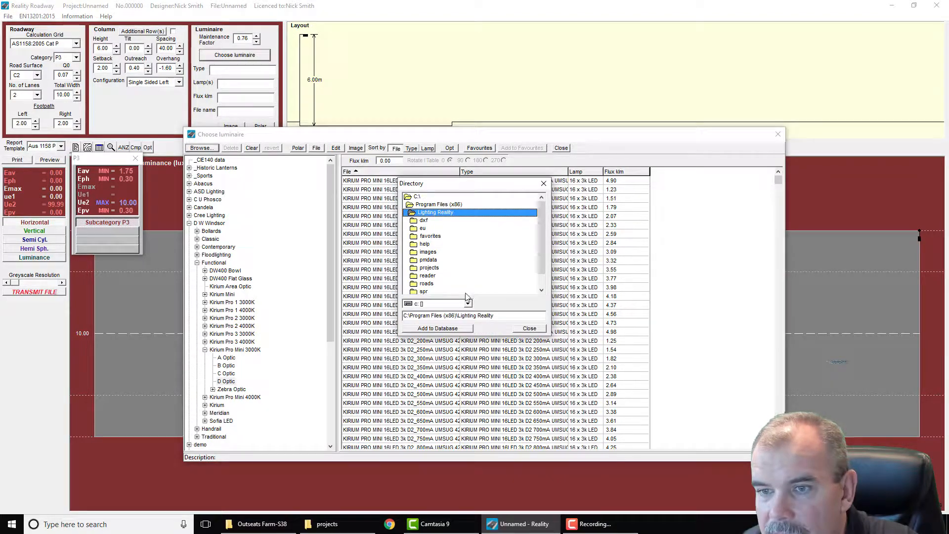
left_click(530, 328)
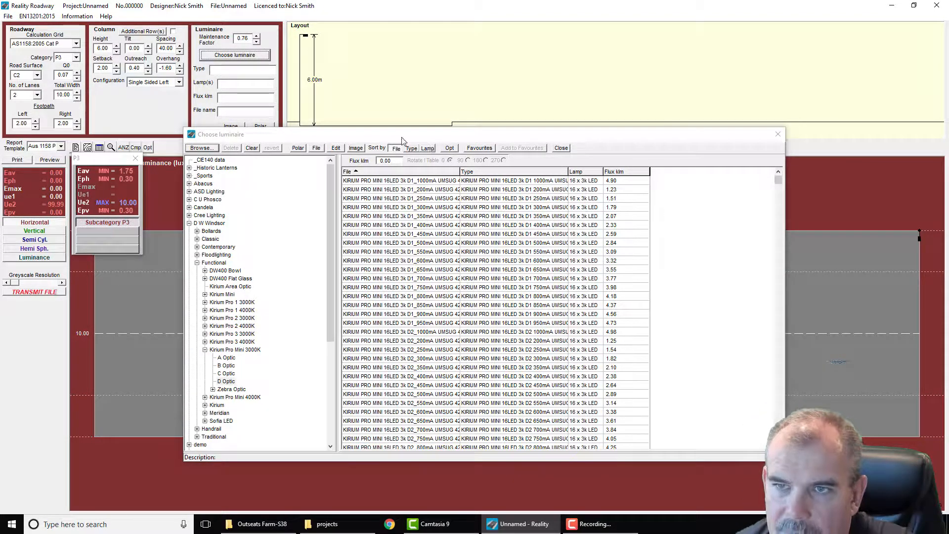
left_click_drag(404, 134, 421, 171)
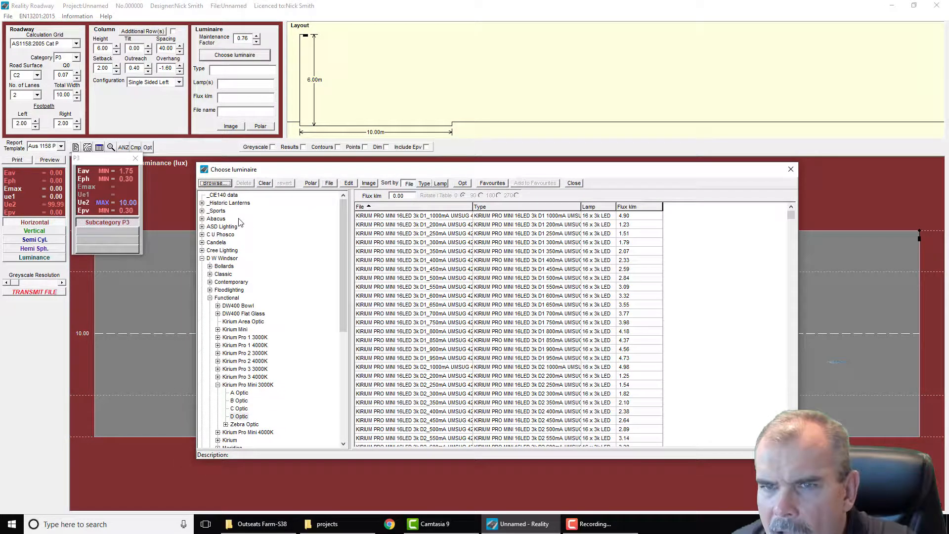
Select the KIRIUM PRO MINI 16LED 3k D1 1000mA file and examine its polar diagram without the Imax curve, then its Cartesian and LCS graphs.
left_click(419, 216)
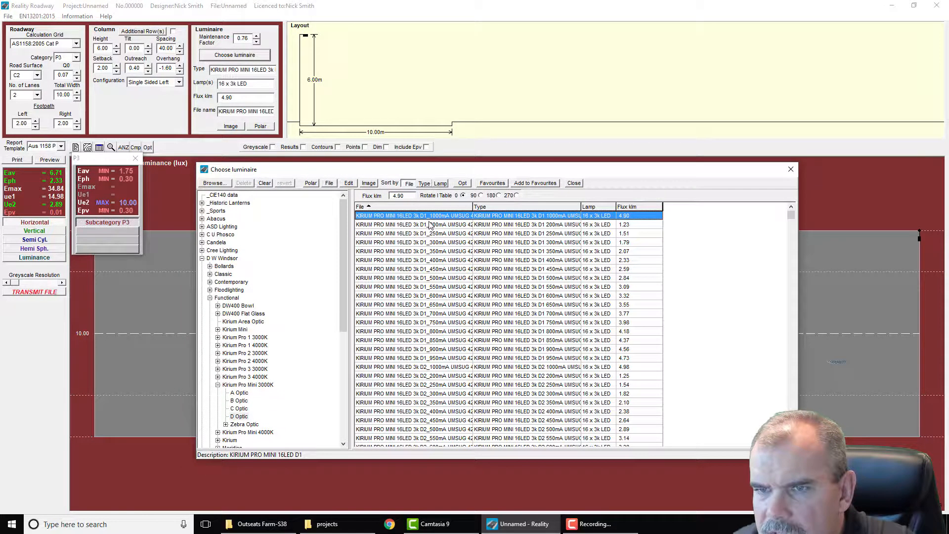
left_click(310, 184)
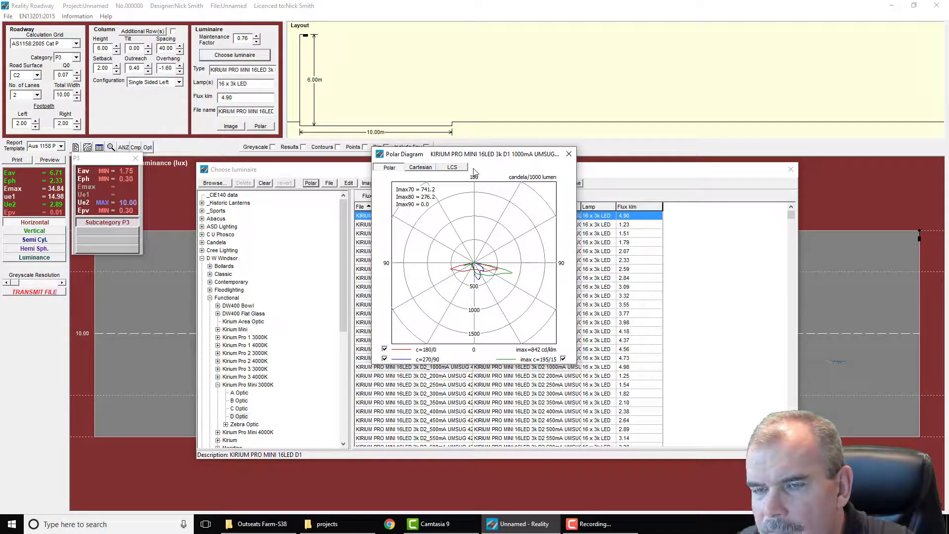
left_click(563, 359)
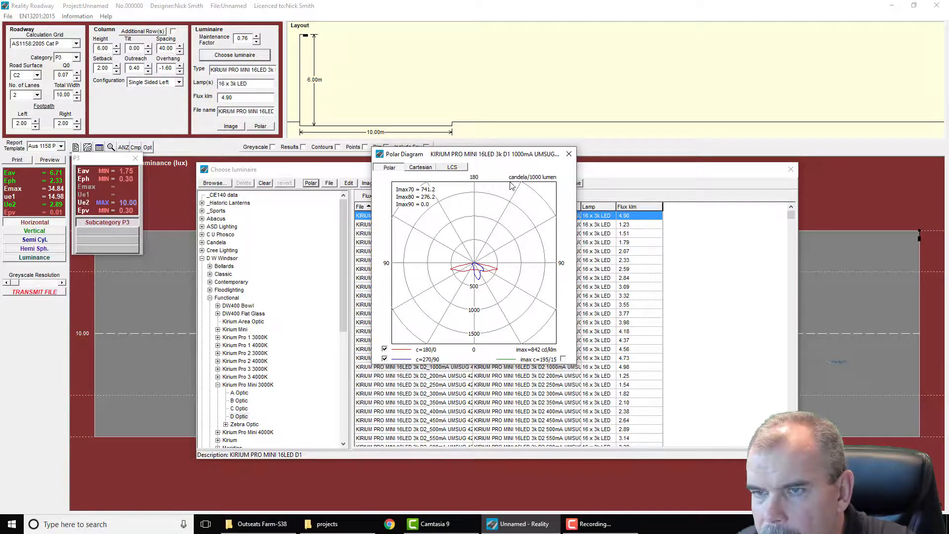
left_click(420, 168)
left_click(452, 168)
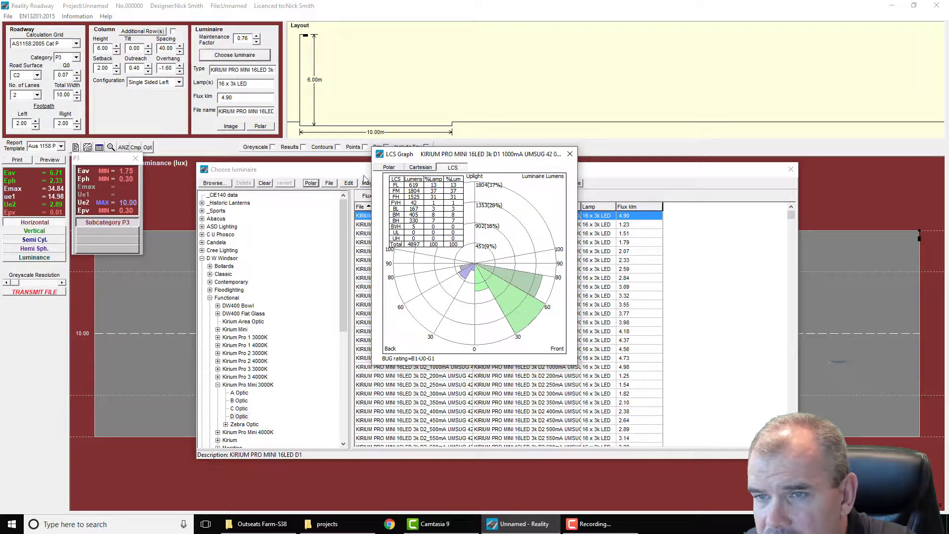
left_click_drag(506, 155, 788, 52)
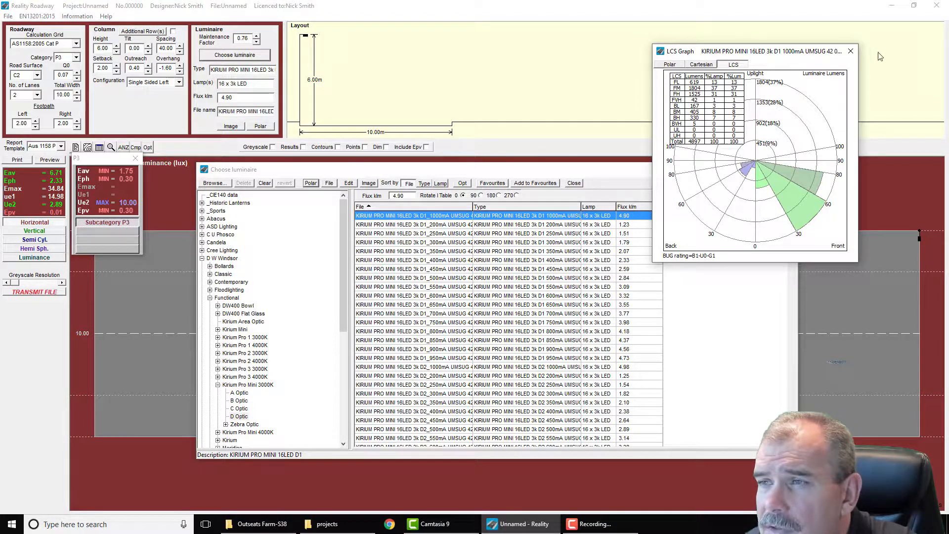
left_click(850, 52)
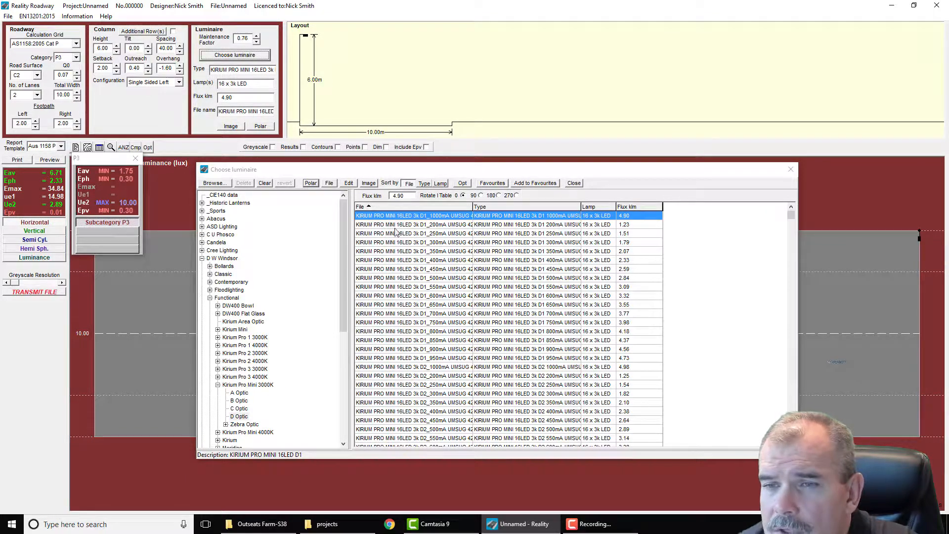
Examine the selected luminaire's product image and photometric data file, then close both.
left_click(370, 183)
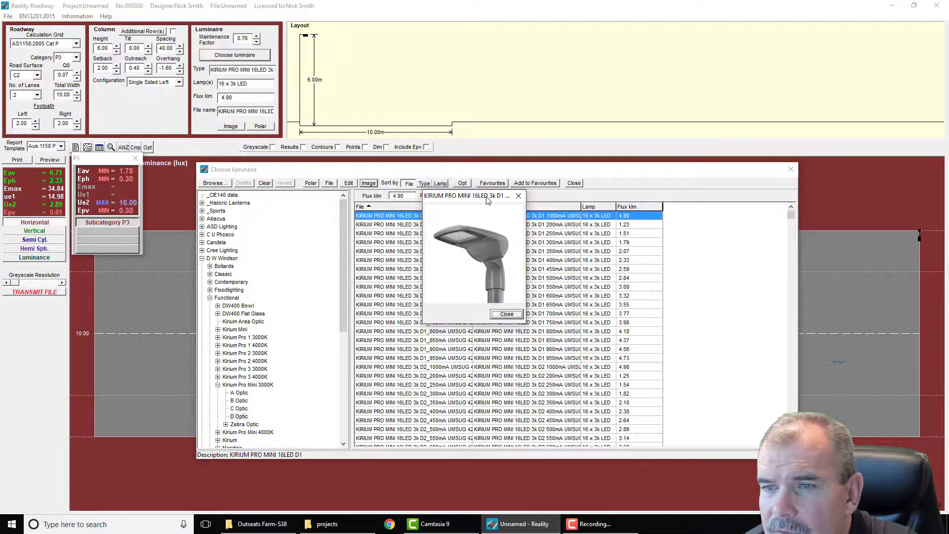
left_click_drag(492, 192, 840, 71)
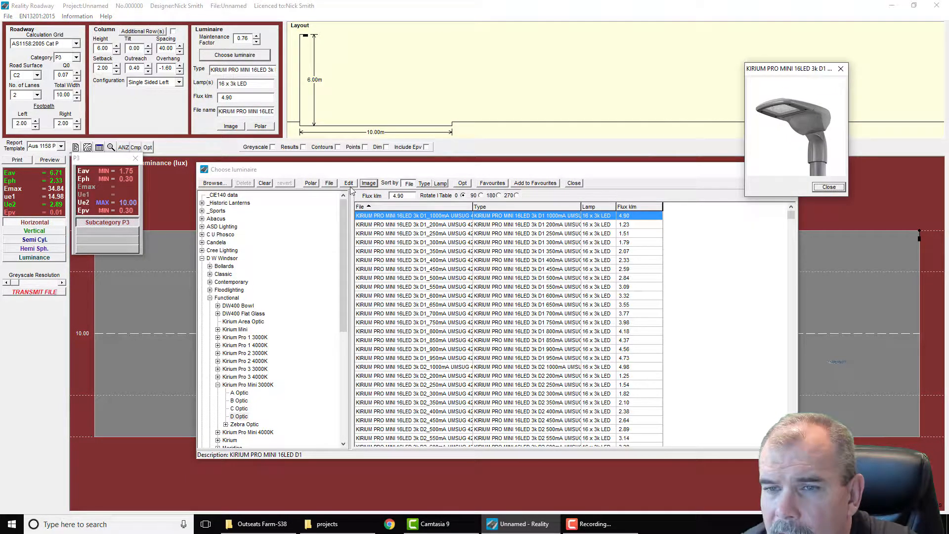
left_click(331, 183)
scroll(508, 244, "down", 5)
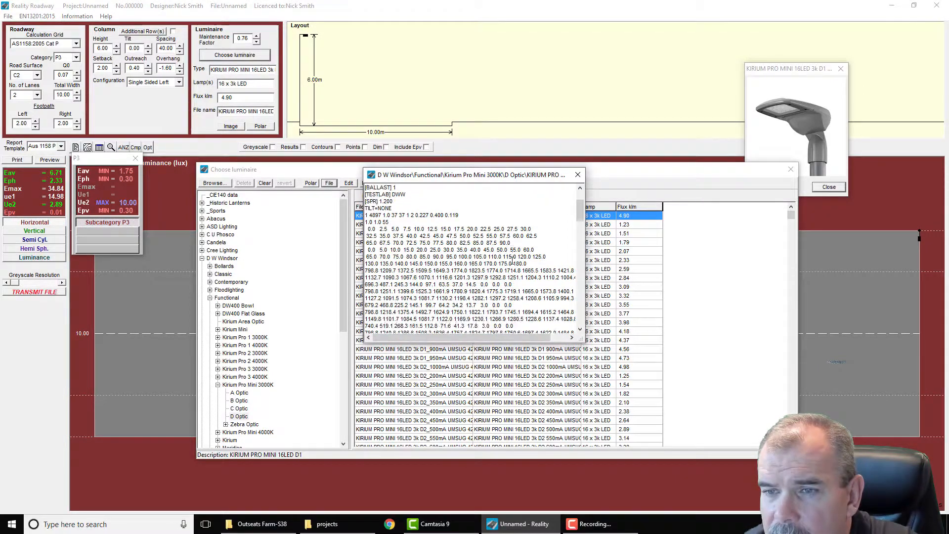
scroll(517, 247, "up", 5)
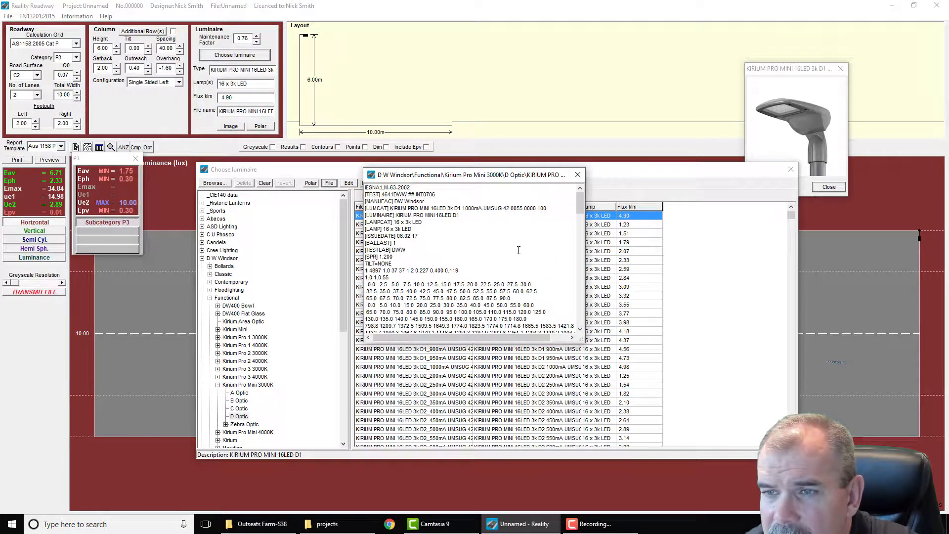
left_click(828, 187)
left_click(578, 175)
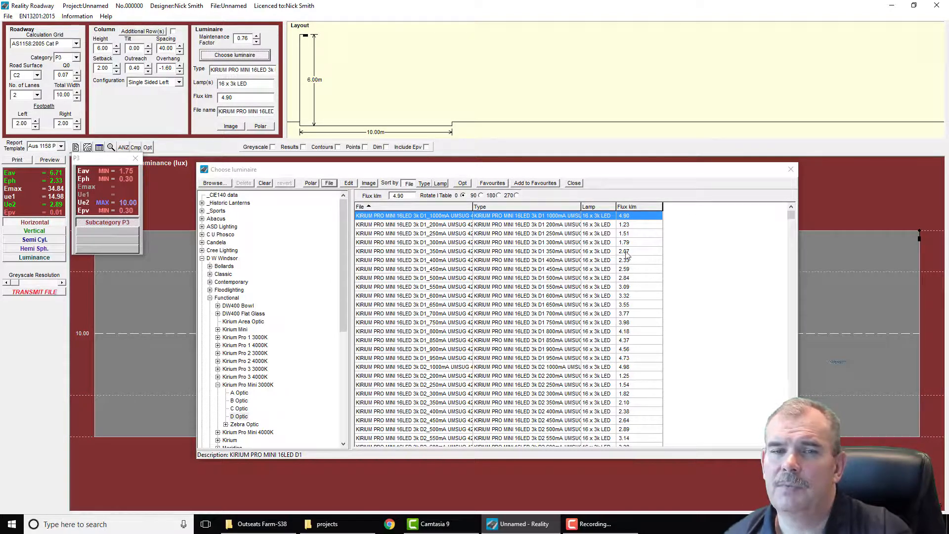
Try sorting the luminaire files by flux, file, type and lamp, leaving them in ascending flux order.
left_click(630, 208)
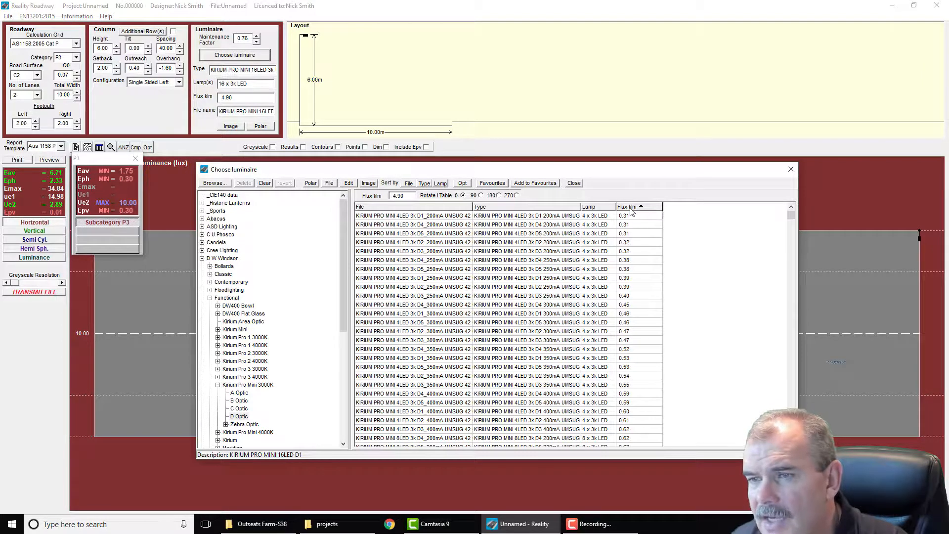
left_click(631, 207)
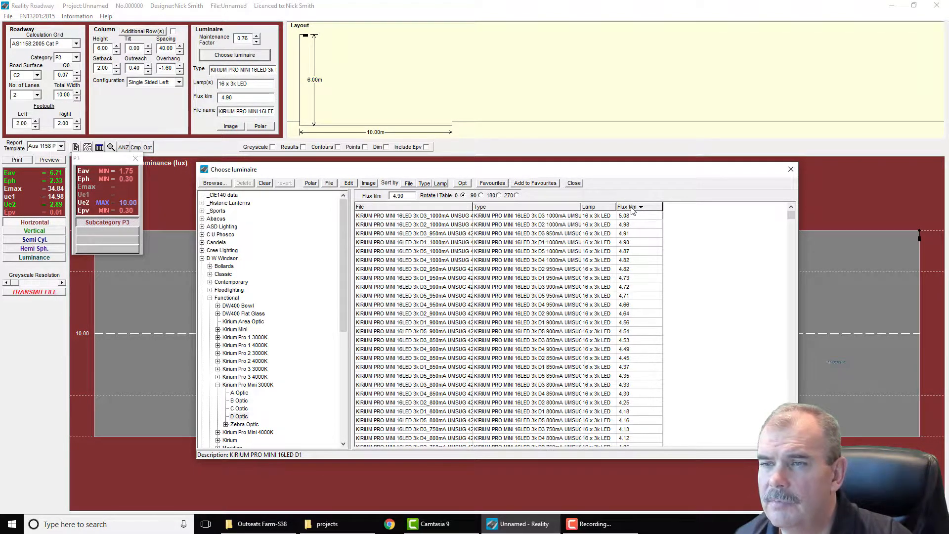
left_click(447, 209)
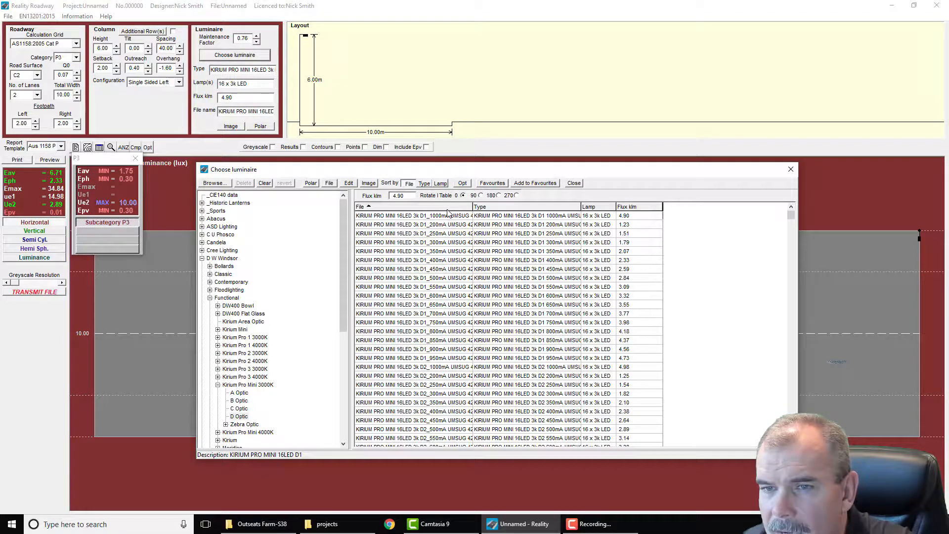
left_click(512, 209)
left_click(599, 208)
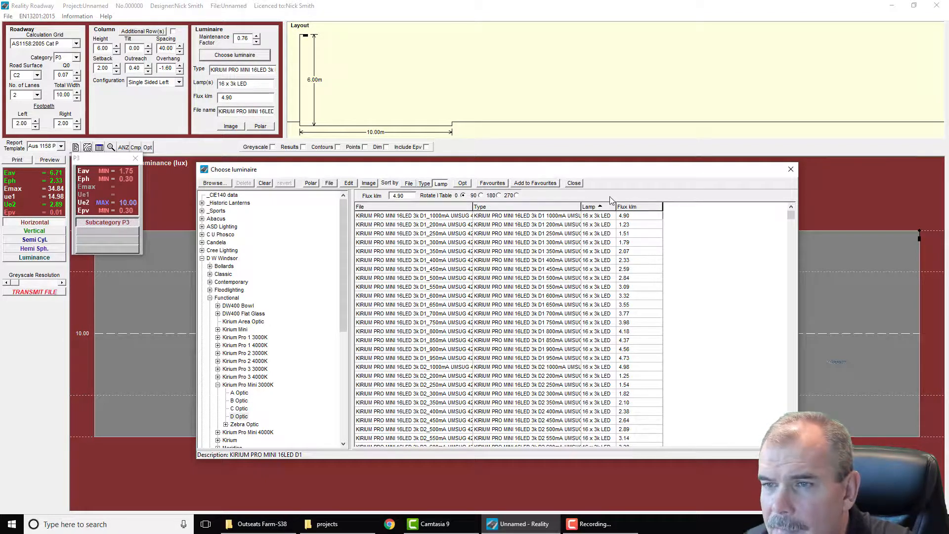
left_click(632, 208)
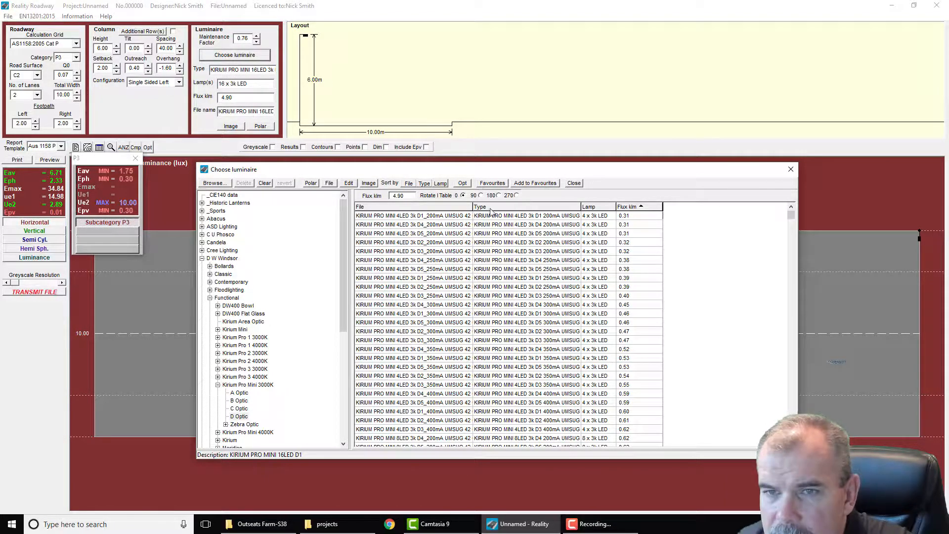
Reduce the luminaire chooser's height to uncover the display options, and show the results and calculation points on the road grid.
mouse_move(470, 169)
left_mouse_down()
mouse_move(469, 201)
mouse_move(466, 168)
left_mouse_up()
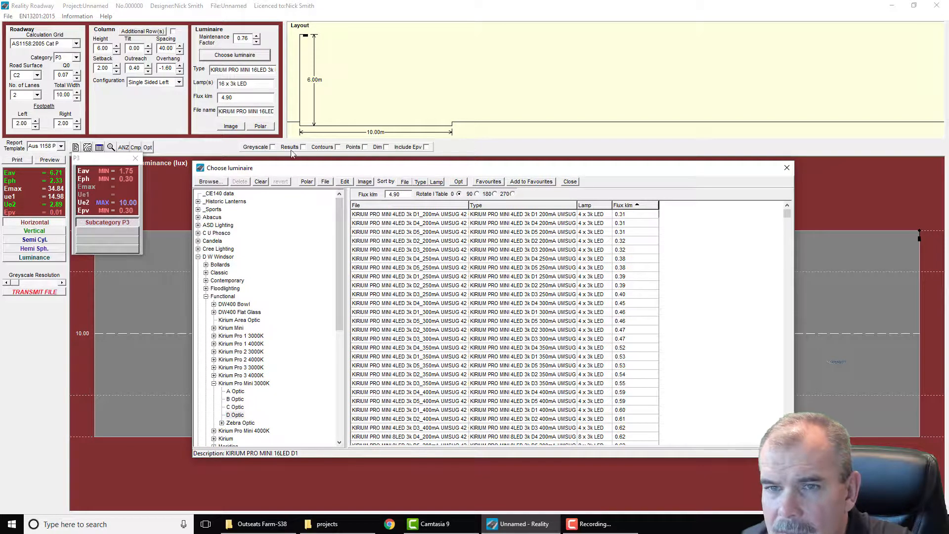
left_click_drag(347, 164, 347, 193)
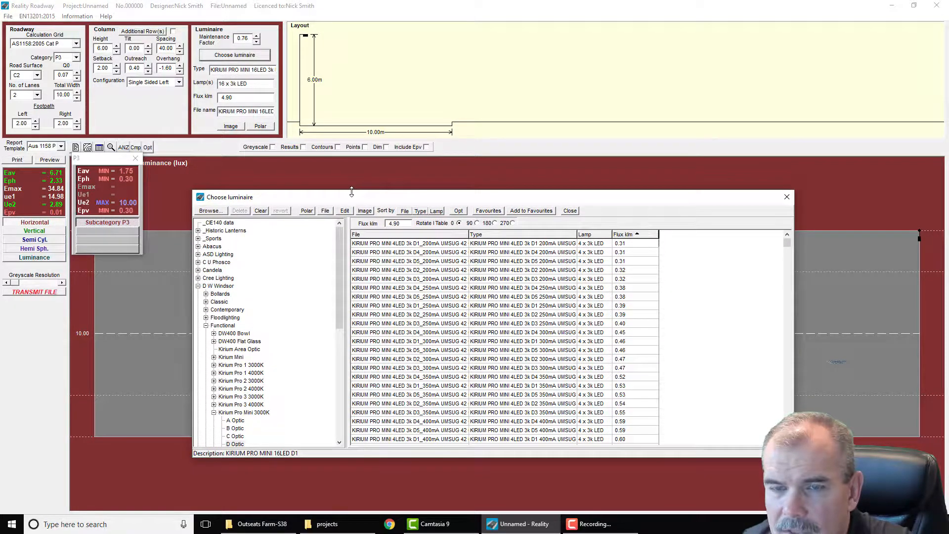
left_click(300, 150)
left_click(300, 148)
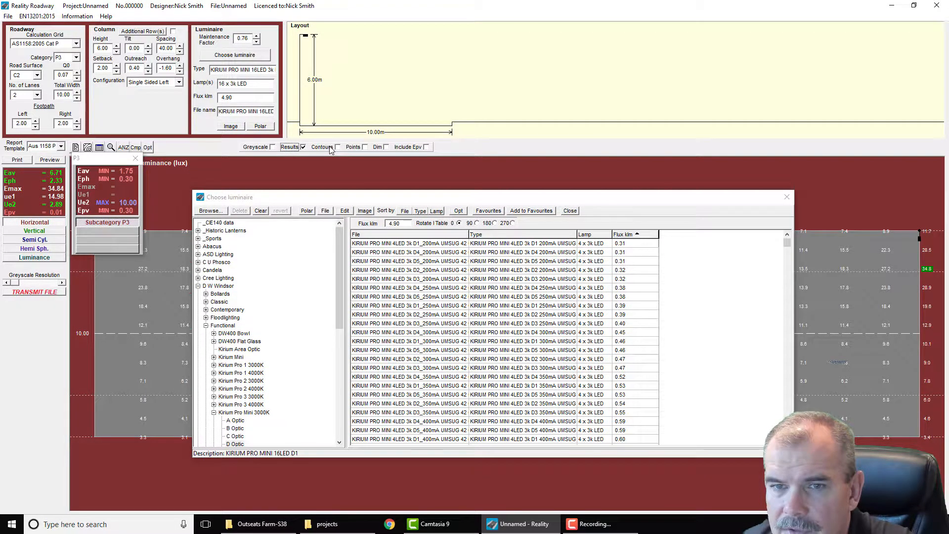
left_click(330, 148)
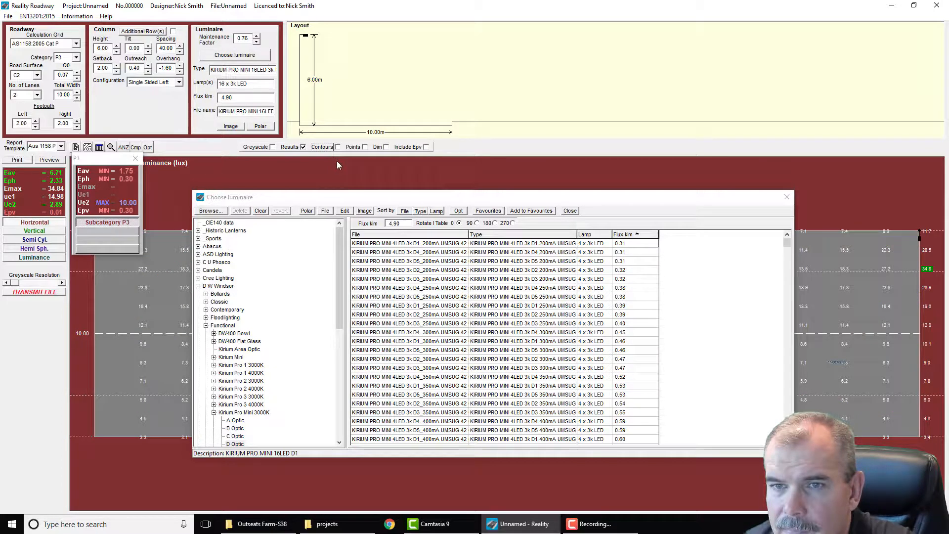
left_click(352, 148)
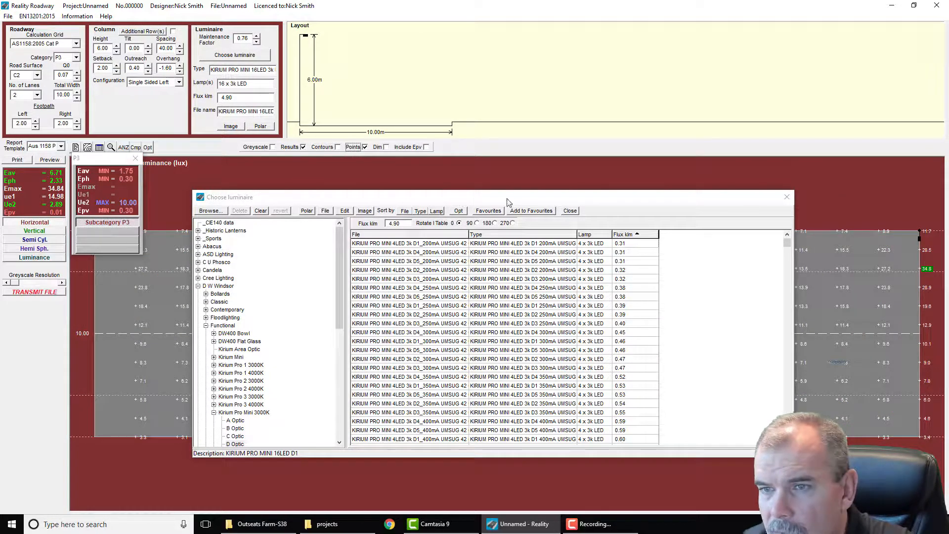
Move and shrink the luminaire chooser clear of the road grid, and select the 16LED 3k D5 250mA file with 1.50 klm flux.
left_click_drag(509, 201, 629, 38)
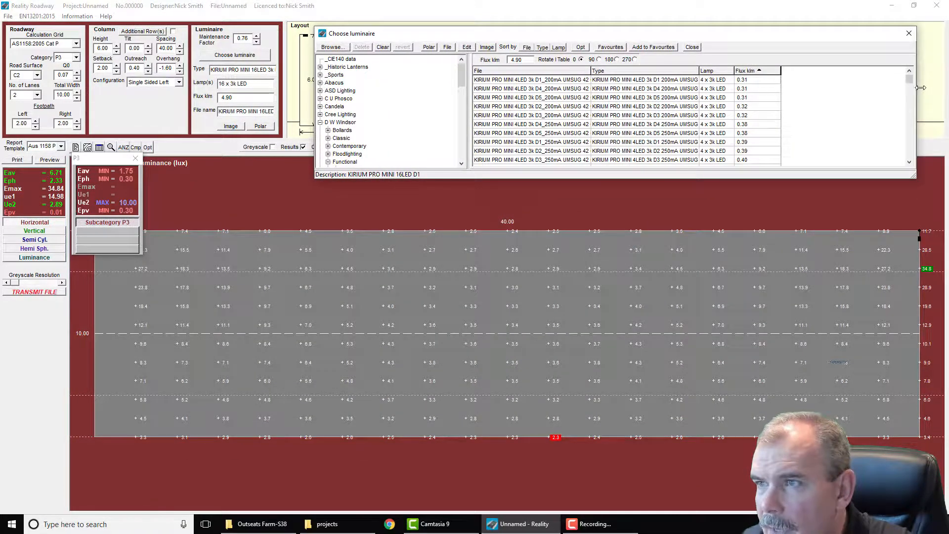
left_click_drag(911, 89, 803, 90)
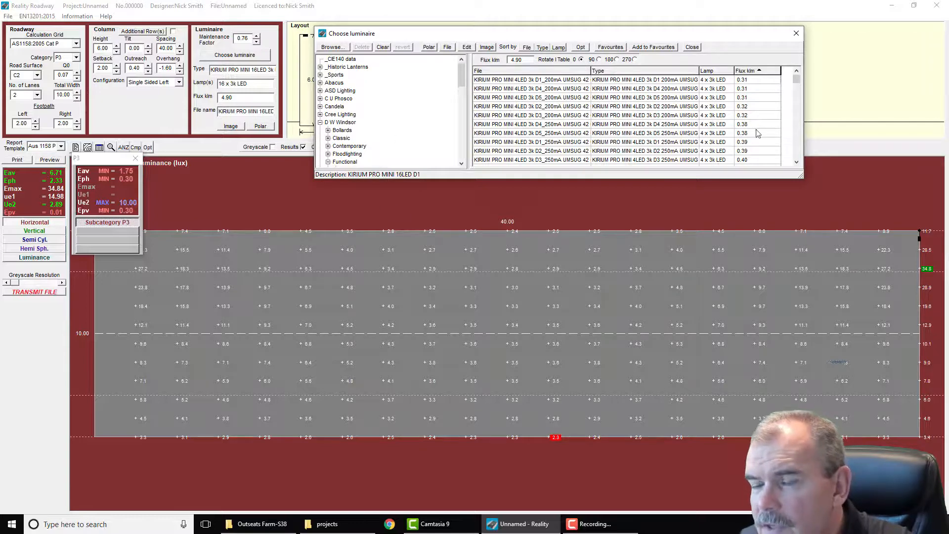
left_click_drag(798, 82, 796, 118)
left_click(742, 124)
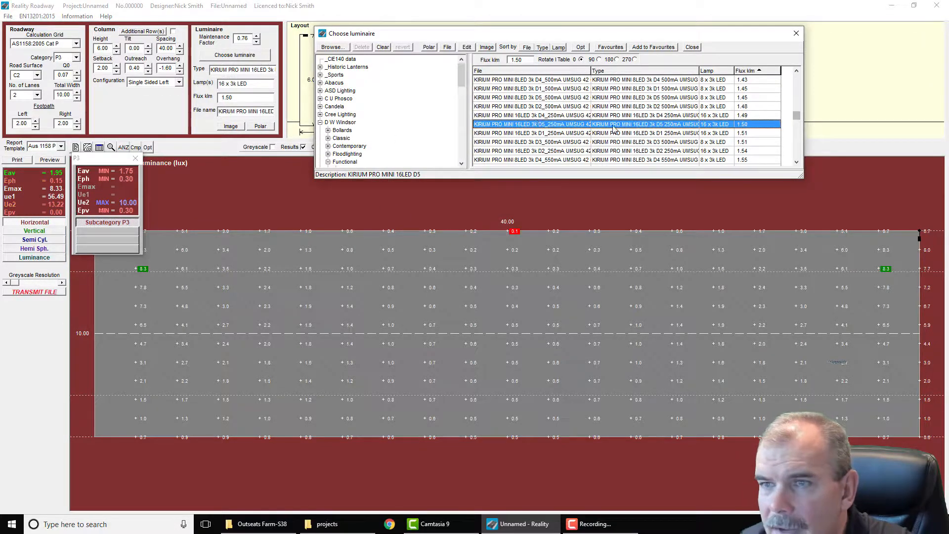
Step through the higher-flux files to the 16LED 3k D3 1000mA luminaire with 5.08 klm, and optimise the column spacing for it.
key("Down")
key("Down")
key("Down")
key("Down")
key("Down")
key("Down")
key("Down")
key("Down")
key("Down")
key("Down")
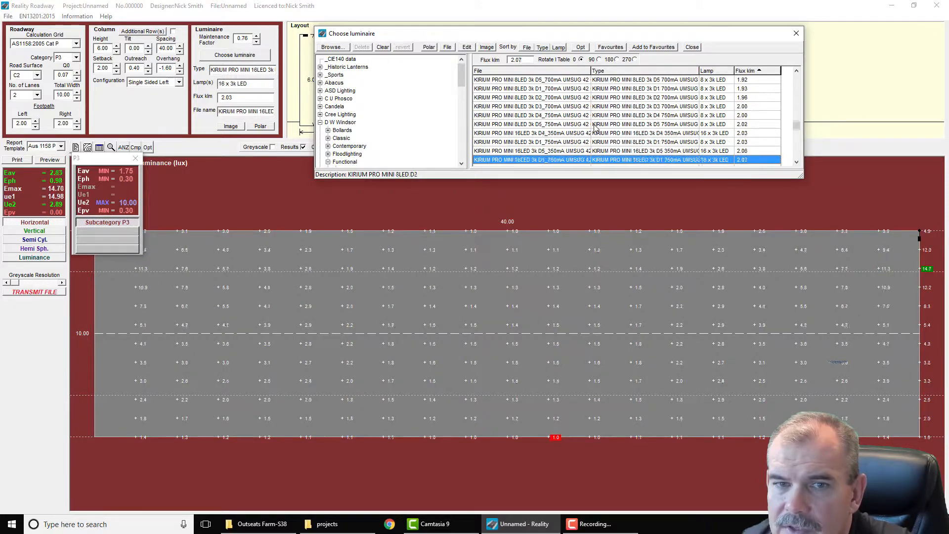
key("Down")
key("Down")
key("Down")
key("Down")
key("Down")
key("Down")
key("Down")
key("Down")
key("Down")
key("Down")
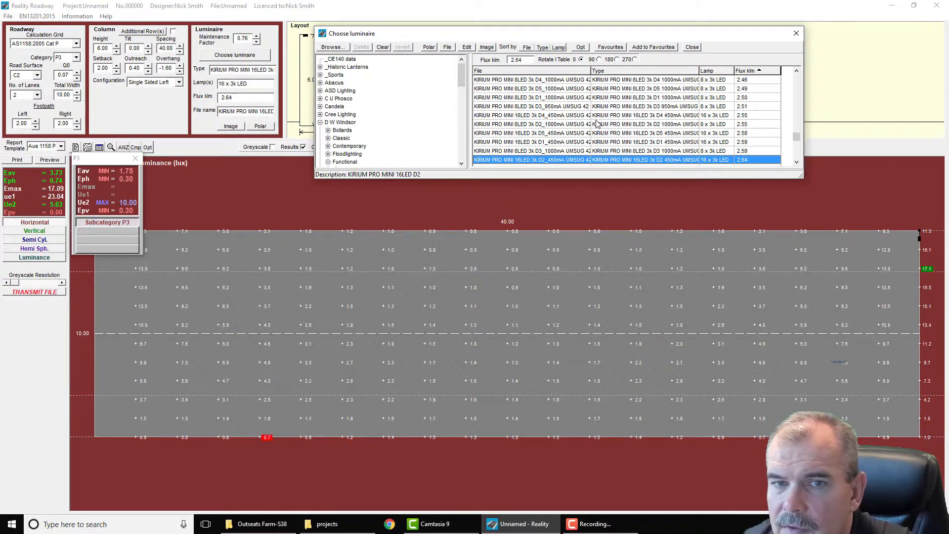
key("Down")
key("Down")
key("Down")
key("Down")
key("Down")
key("Down")
key("Down")
key("Down")
key("Down")
key("Down")
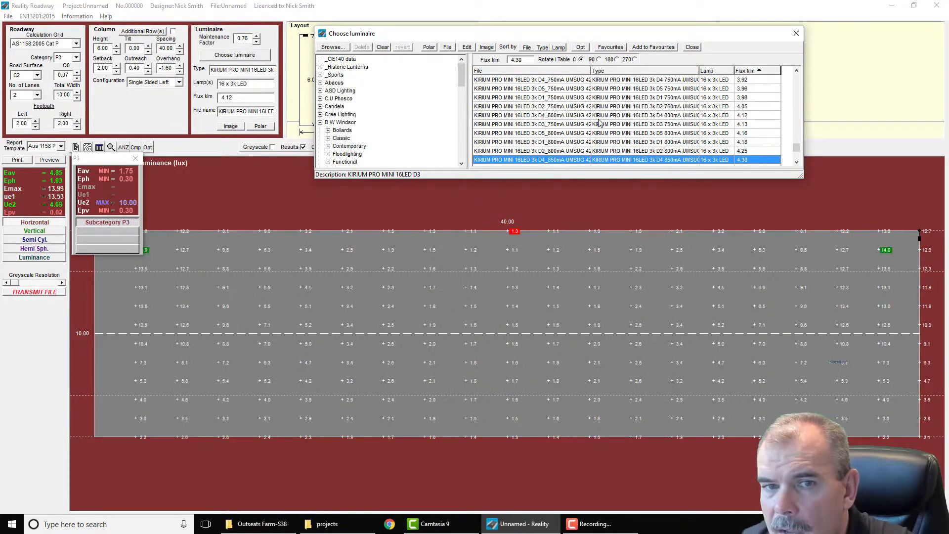
key("Down")
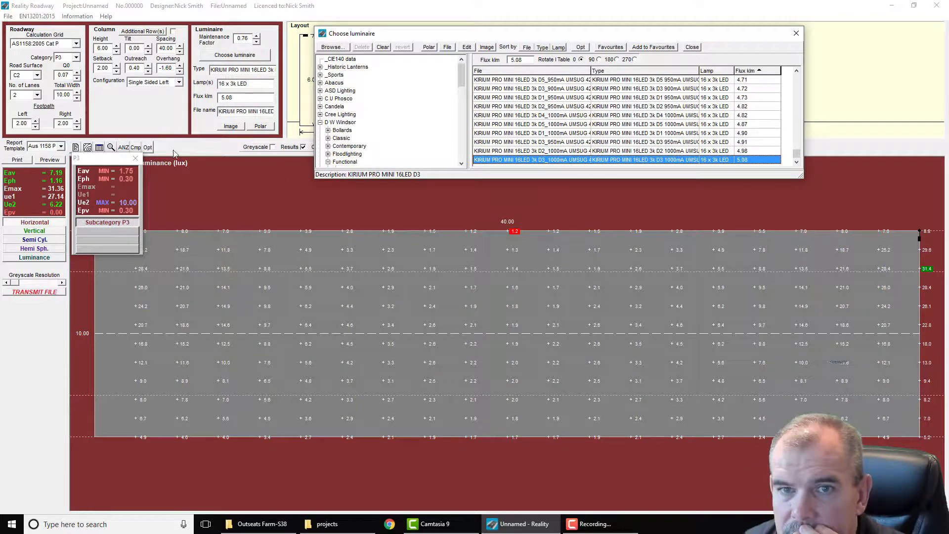
left_click(146, 148)
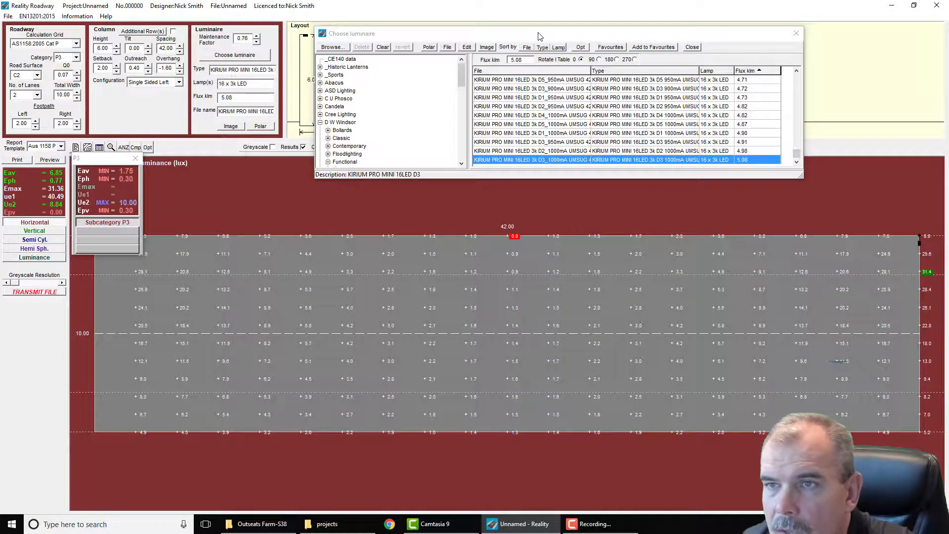
Turn on Include Epv for the calculation, and select the 16LED 3k D5 1000mA luminaire with 4.87 klm flux.
left_click_drag(539, 36, 533, 169)
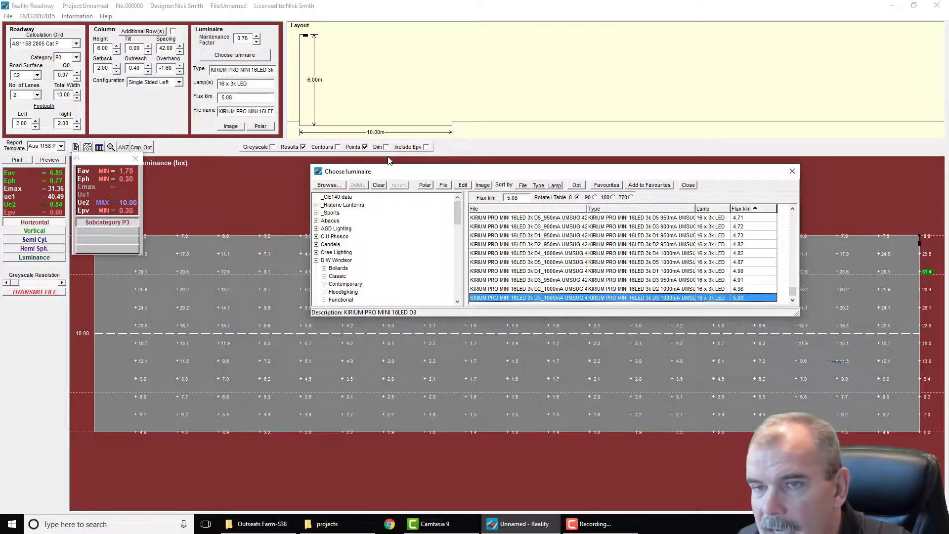
left_click(416, 148)
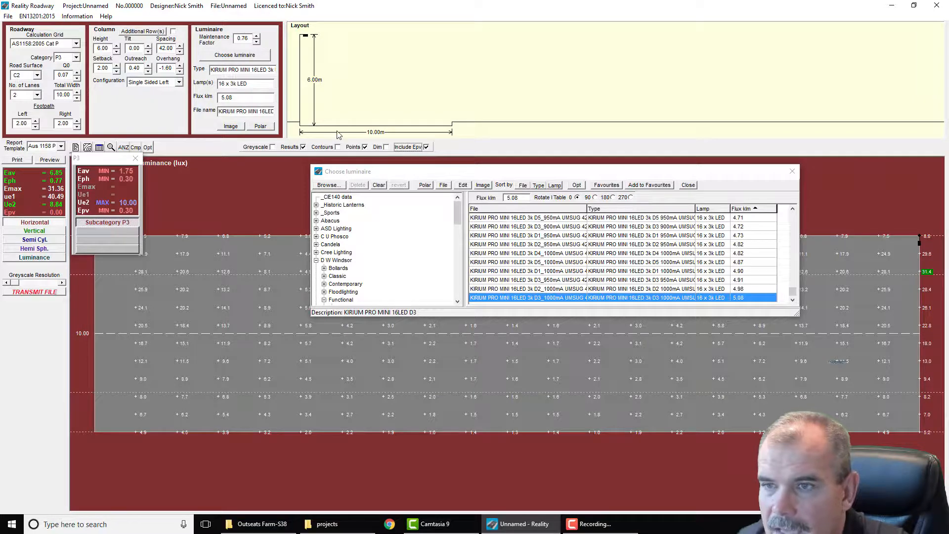
left_click(557, 261)
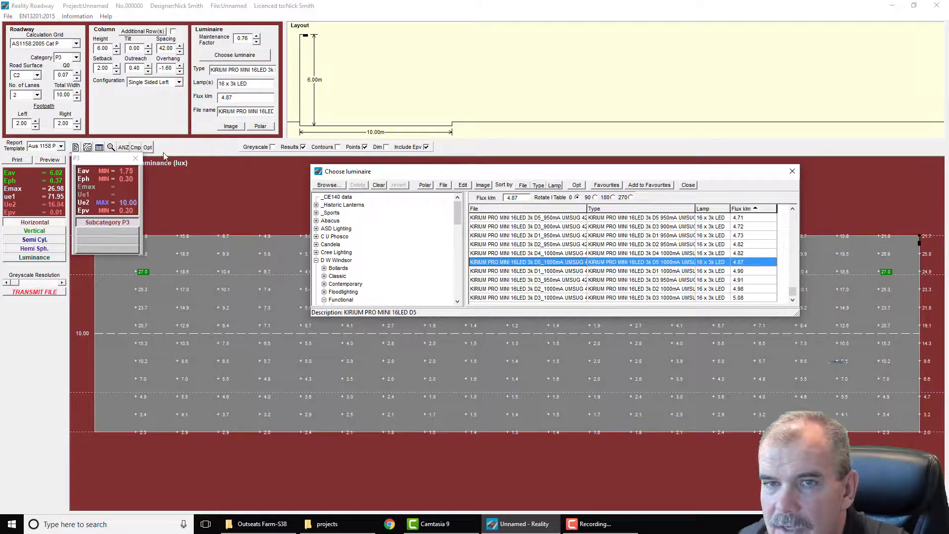
Exclude Epv from the calculation and optimise the column spacing for the 16LED 3k D5 1000mA luminaire.
left_click(147, 147)
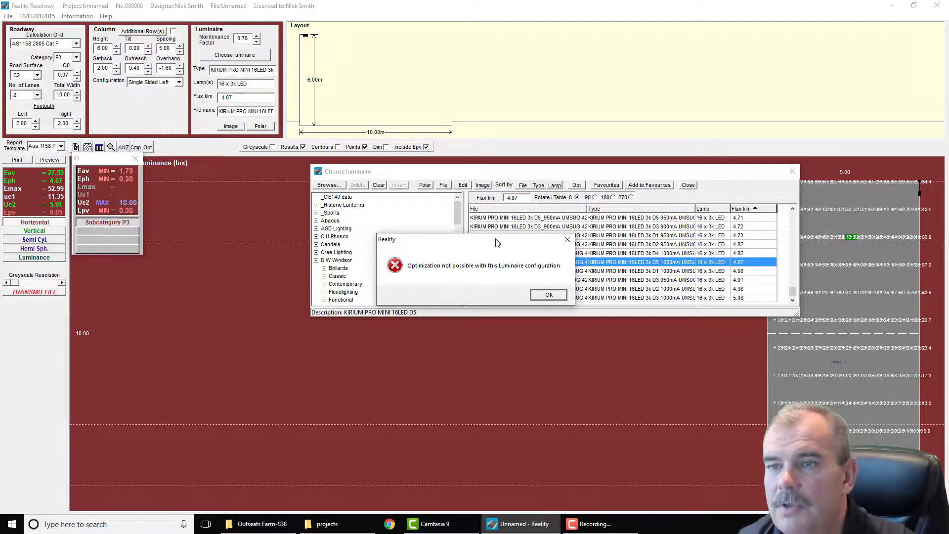
left_click(567, 239)
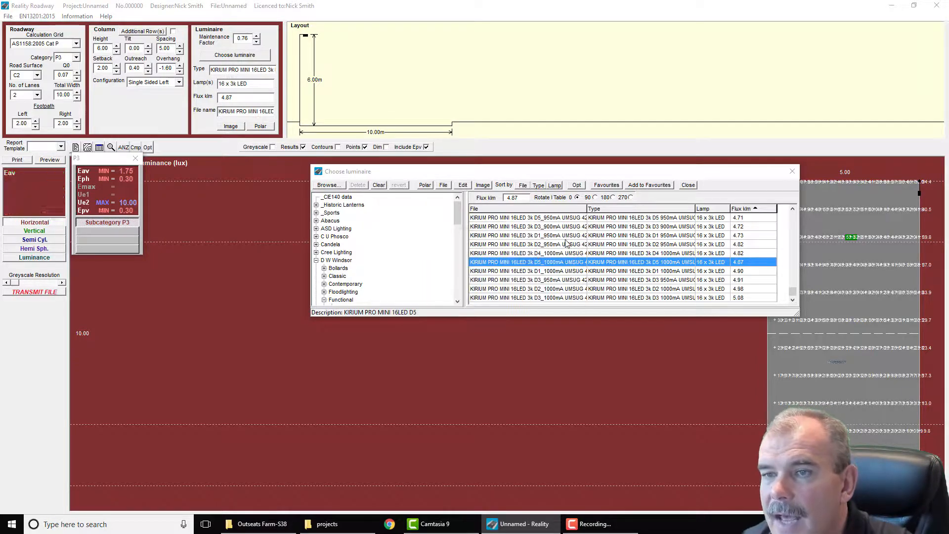
left_click(413, 149)
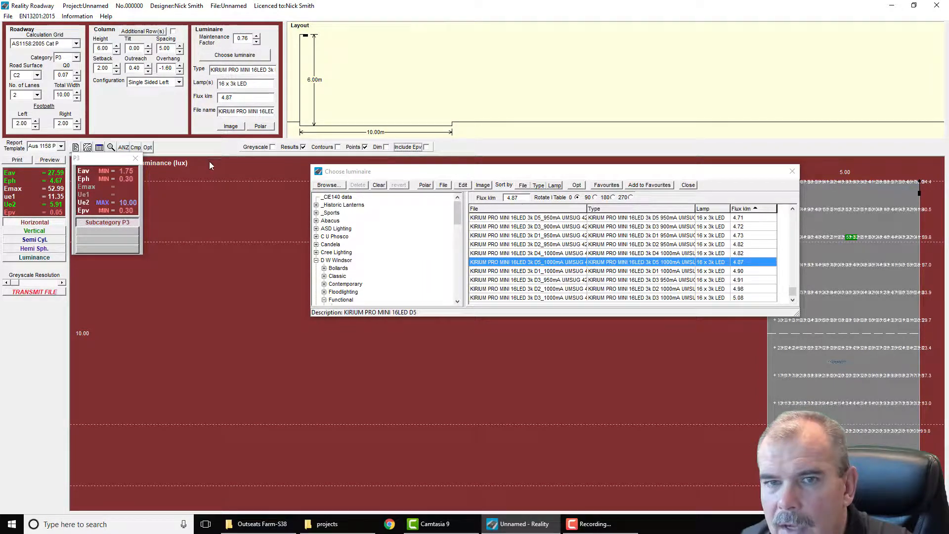
left_click(148, 147)
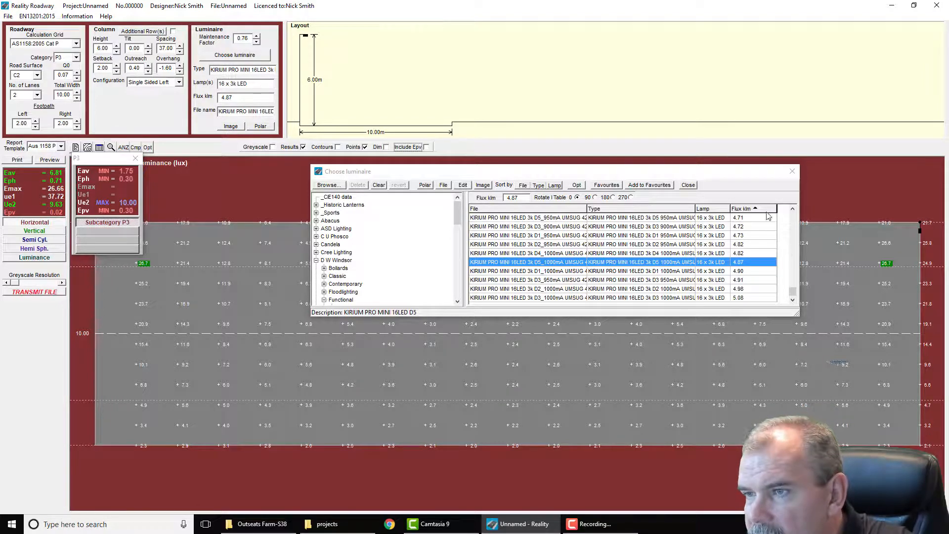
Run the spacing optimisation over the Kirium Pro Mini files in descending flux order from 5.08 klm, and stop it partway.
left_click(750, 209)
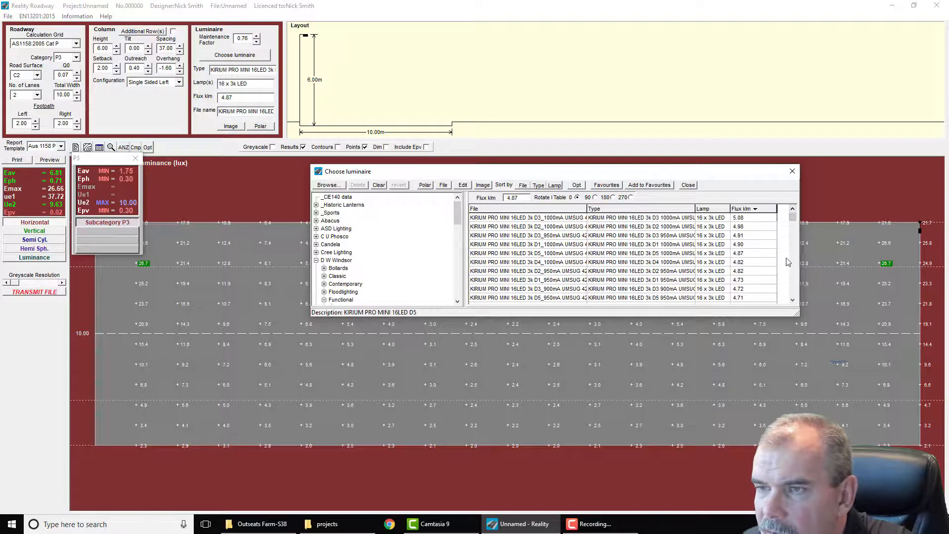
left_click(567, 218)
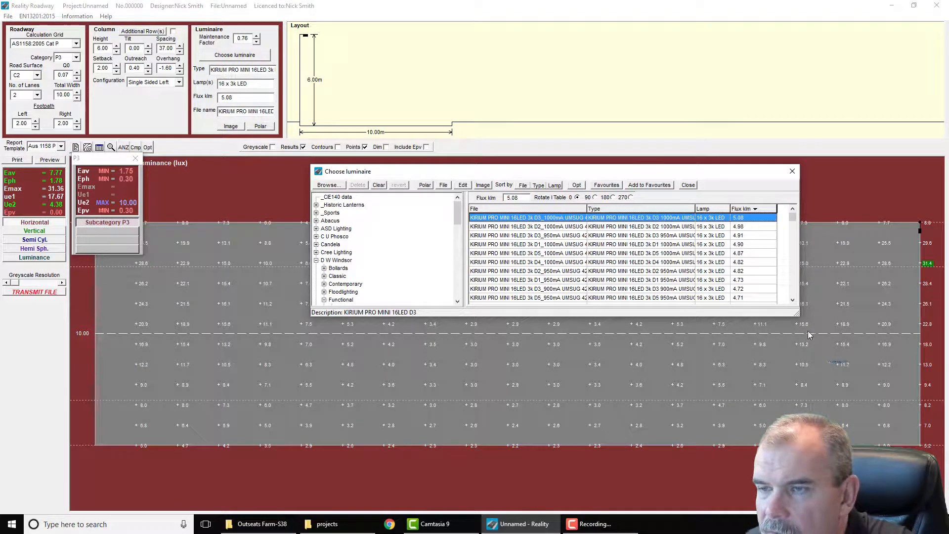
left_click(577, 187)
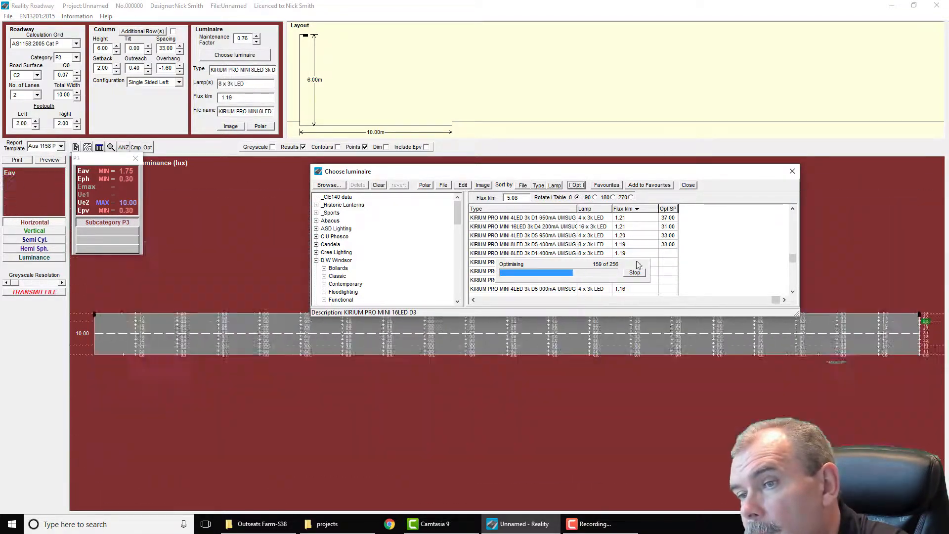
left_click(634, 273)
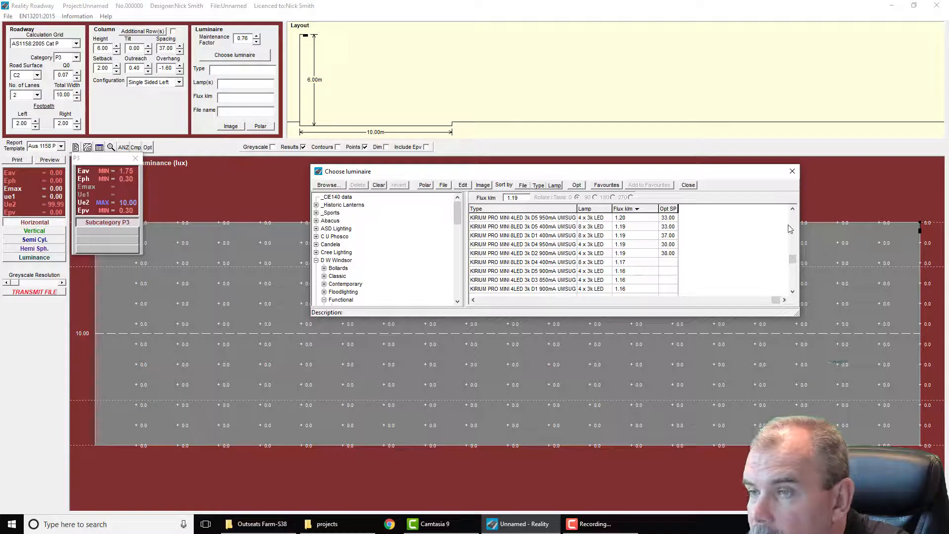
Rank the luminaires by longest optimised spacing, enlarge the chooser, and select the 16LED 3k D1 550mA file with 3.09 klm flux.
left_click(672, 210)
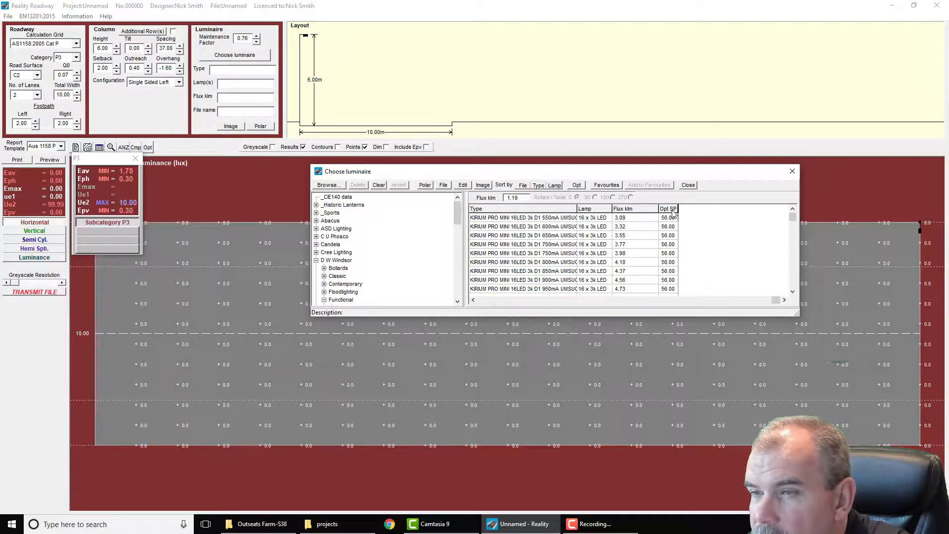
left_click(633, 210)
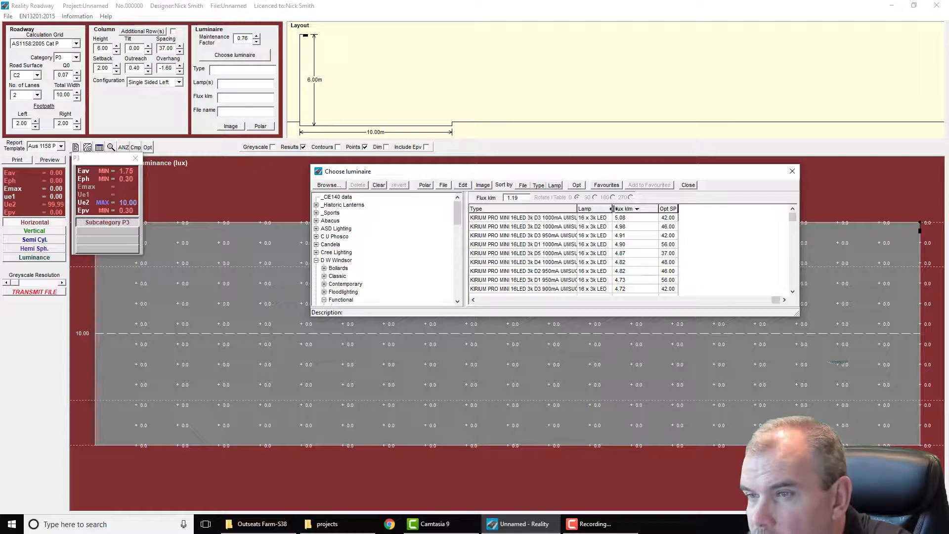
left_click(668, 209)
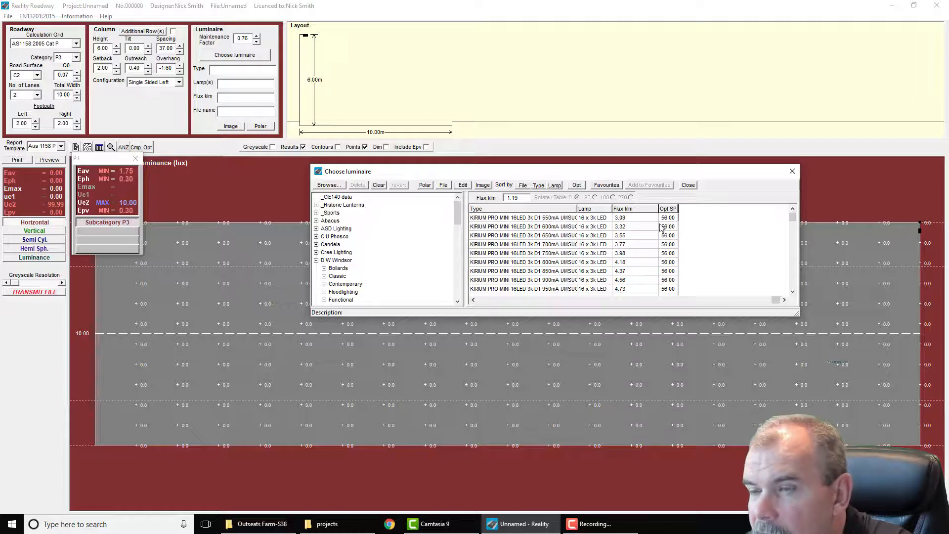
left_click_drag(797, 310, 847, 376)
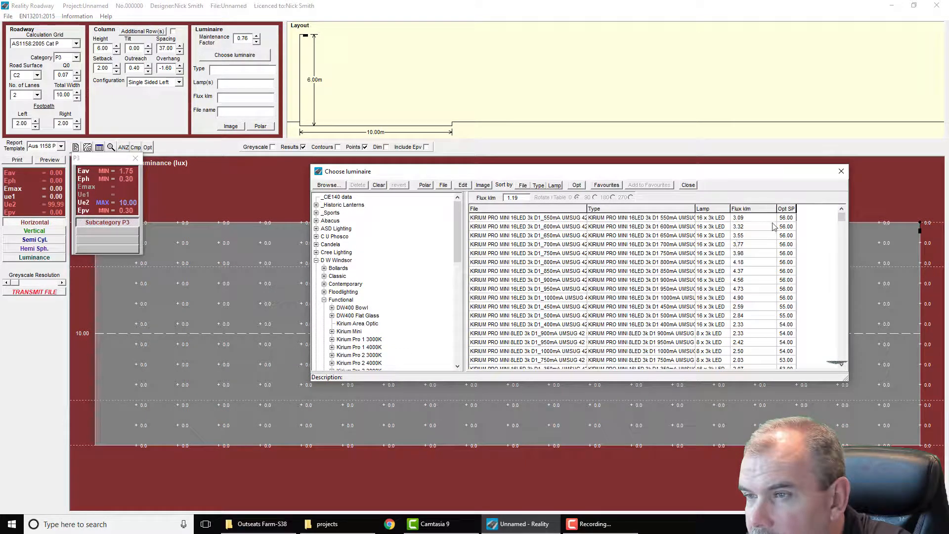
left_click(789, 218)
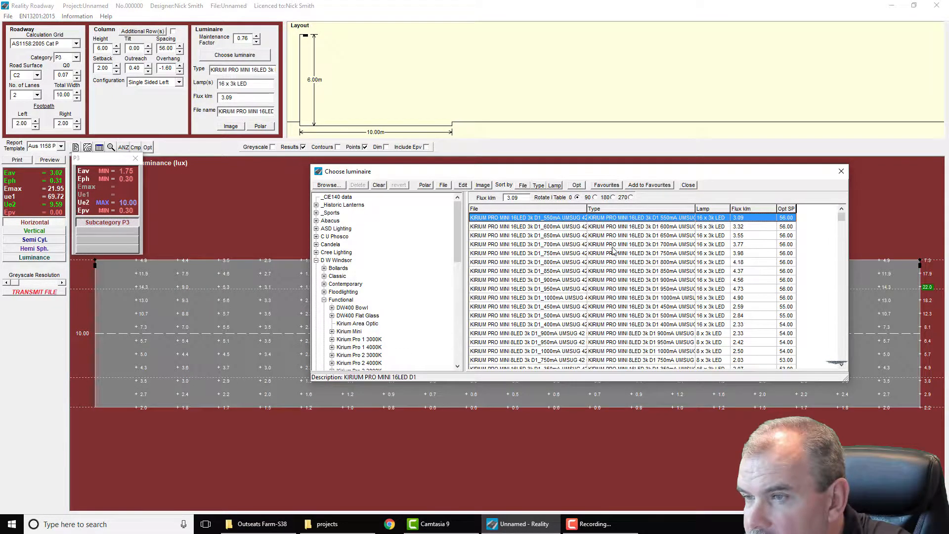
Compare the results of the optimised luminaires down the list, and examine the photometric file of the 16LED 3k D1 550mA luminaire.
key("Down")
key("Down")
key("Down")
key("Down")
key("Down")
key("Down")
key("Down")
key("Down")
key("Down")
key("Down")
key("Down")
key("Down")
key("Down")
key("Down")
key("Down")
key("Down")
key("Down")
key("Down")
key("Down")
key("Down")
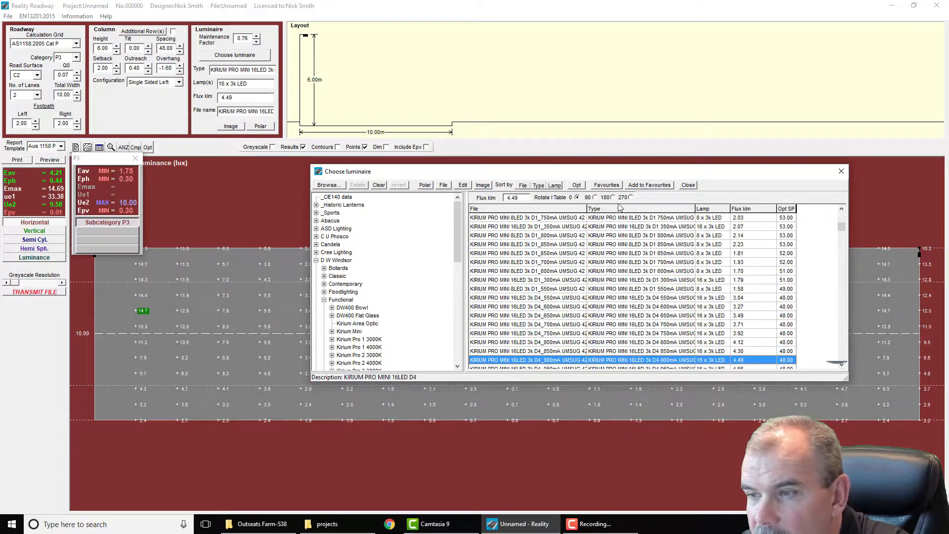
key("Up")
key("Up")
key("Up")
key("Up")
key("Up")
key("Up")
key("Up")
key("Up")
key("Up")
key("Up")
key("Up")
key("Up")
key("Up")
key("Up")
key("Up")
key("Up")
key("Up")
key("Up")
key("Up")
key("Up")
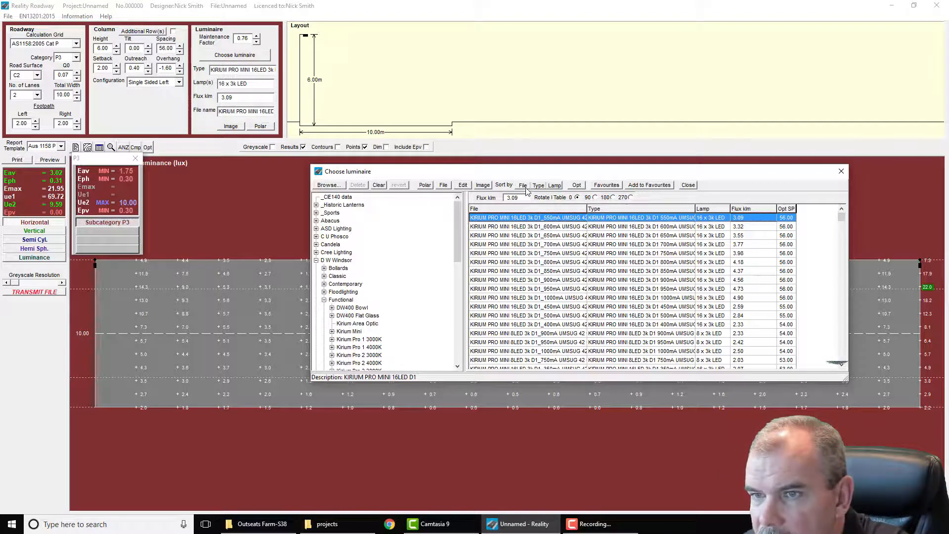
left_click(443, 185)
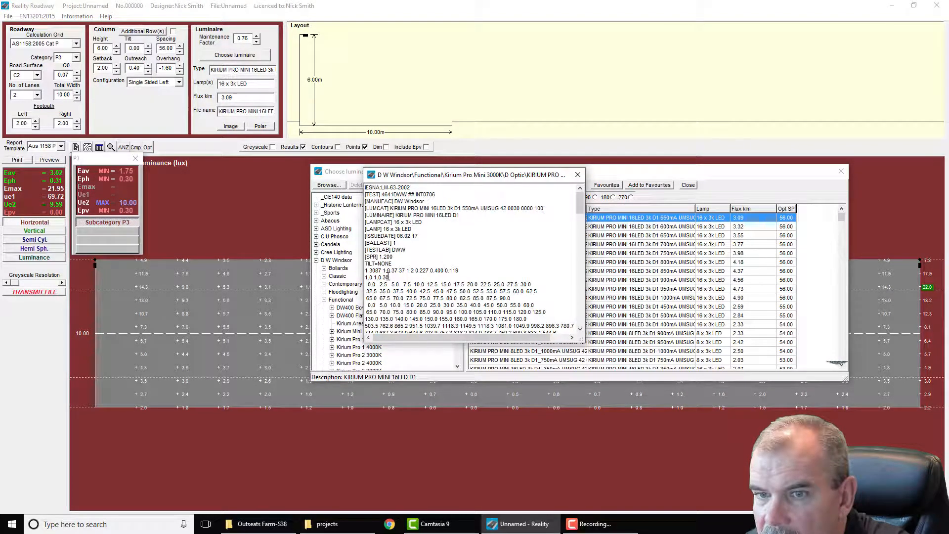
left_click(577, 175)
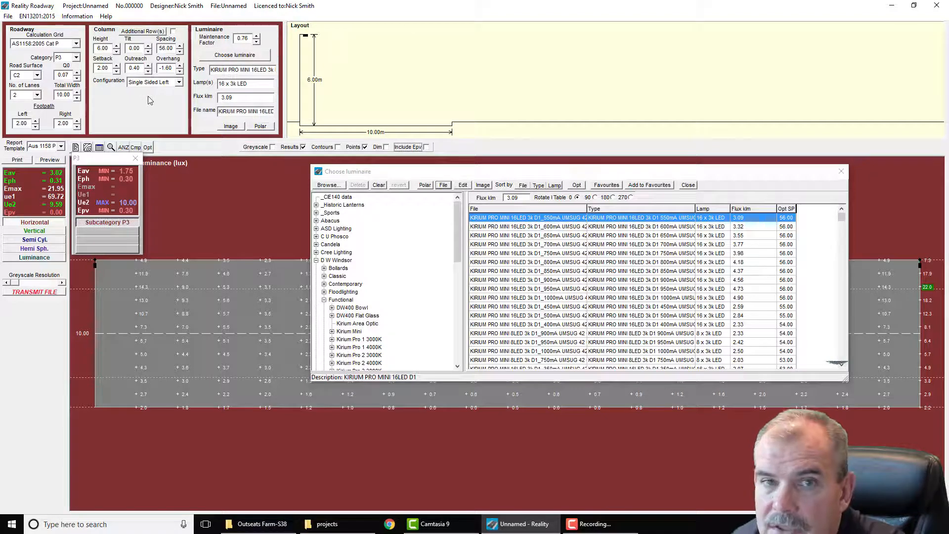
Switch the calculation grid to AS1158:2005 Cat V with category V5, and set the total road width to 8 m.
left_click(64, 45)
left_click(53, 137)
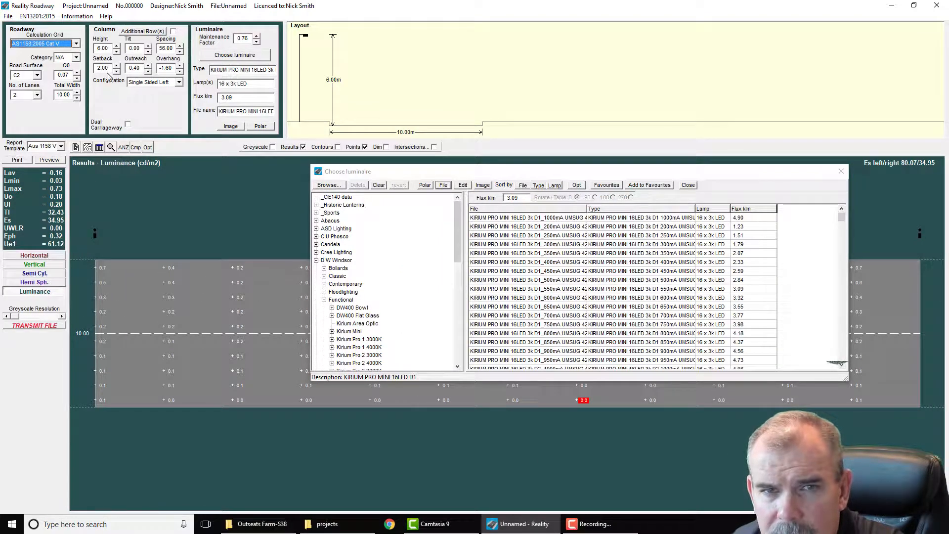
left_click(59, 58)
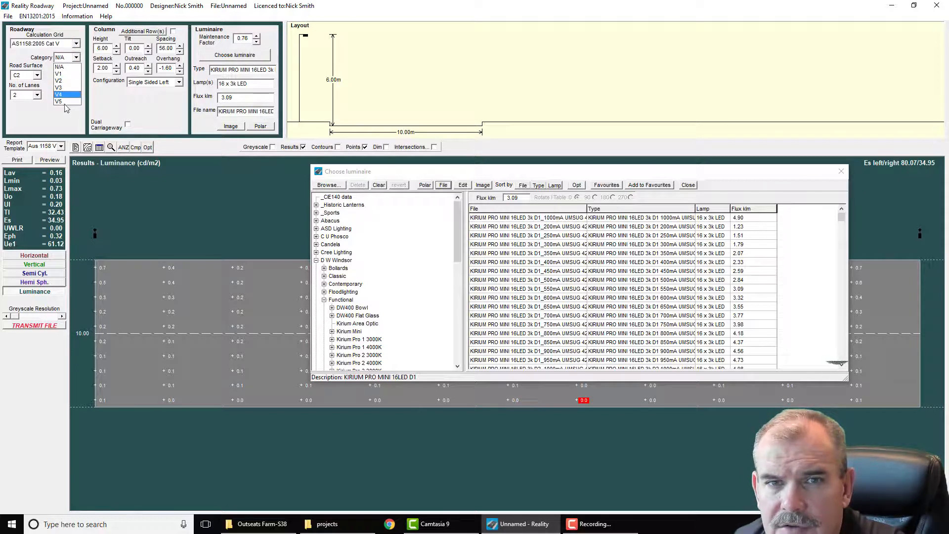
left_click(64, 101)
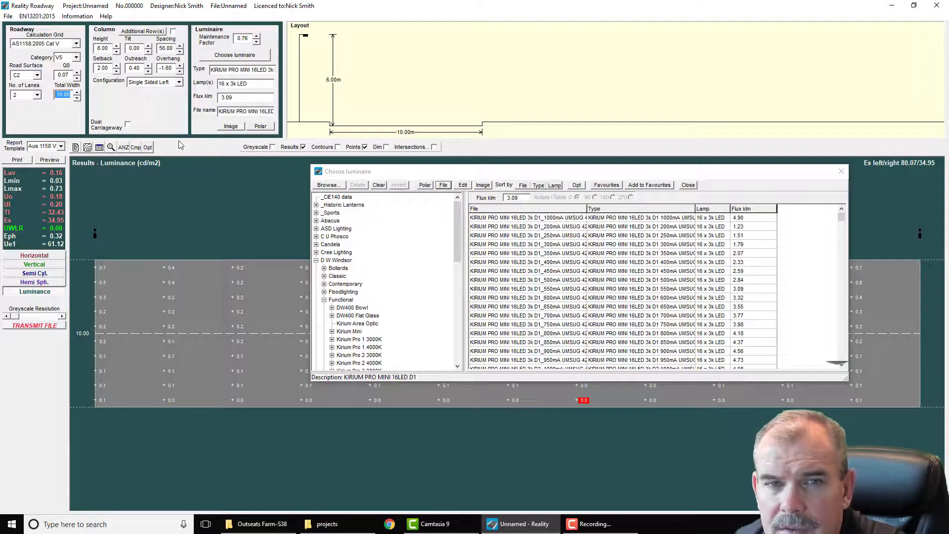
type("8")
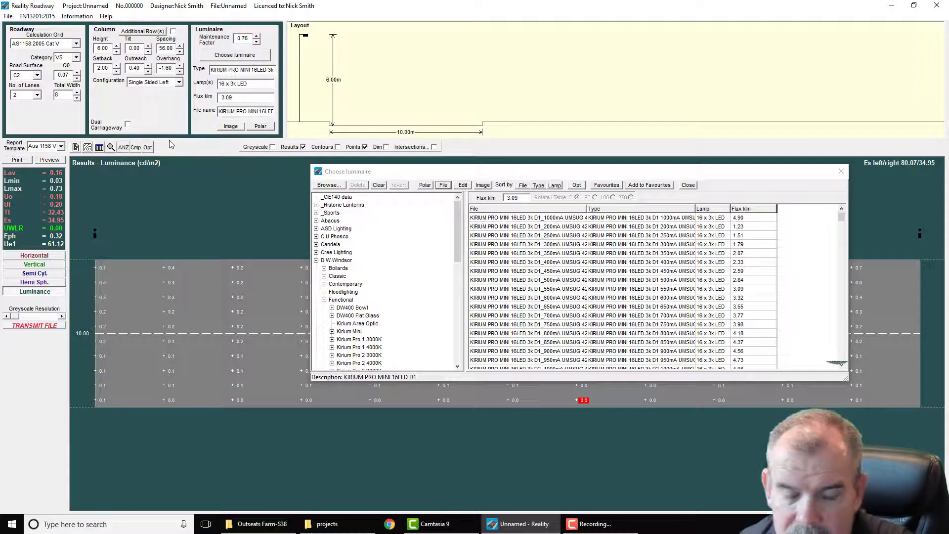
key("Tab")
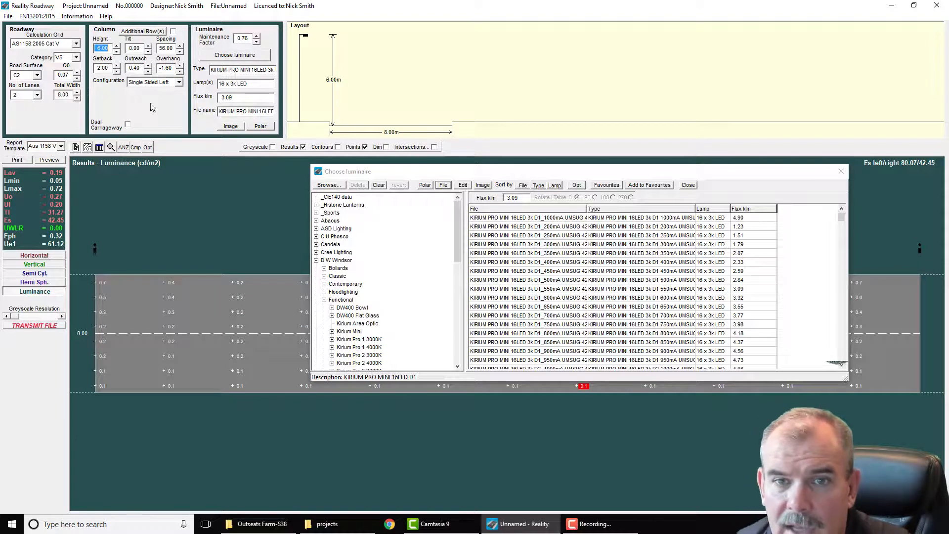
Set the column height to 8 m and the outreach to 0.5 m.
left_click(111, 148)
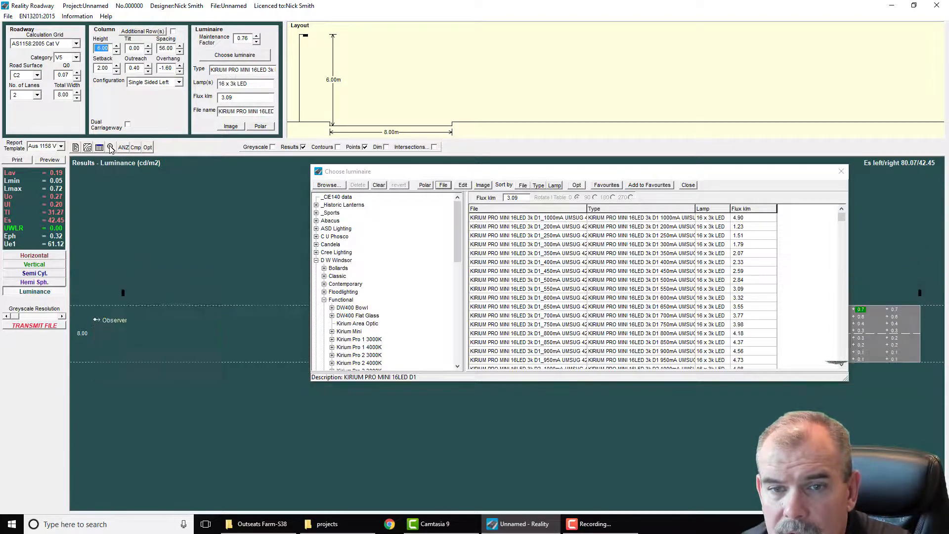
left_click(110, 148)
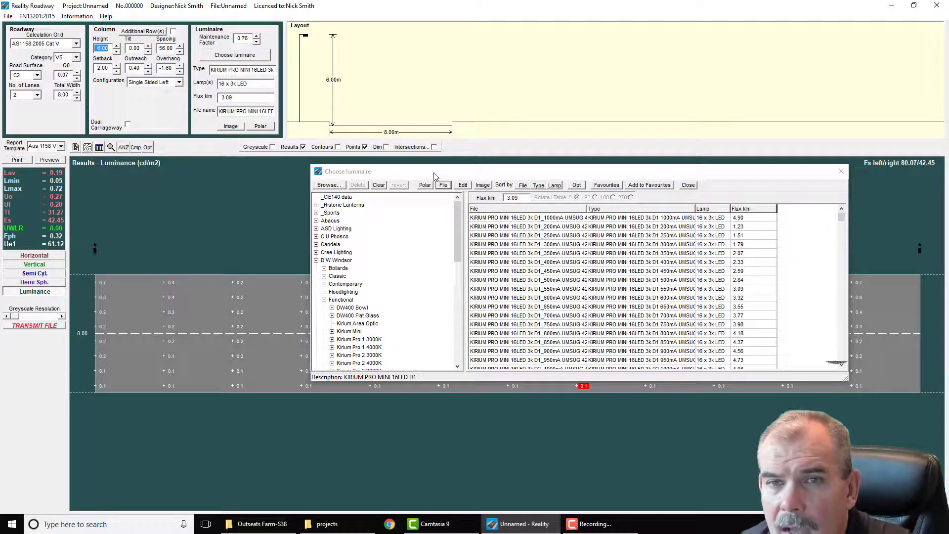
left_click(117, 46)
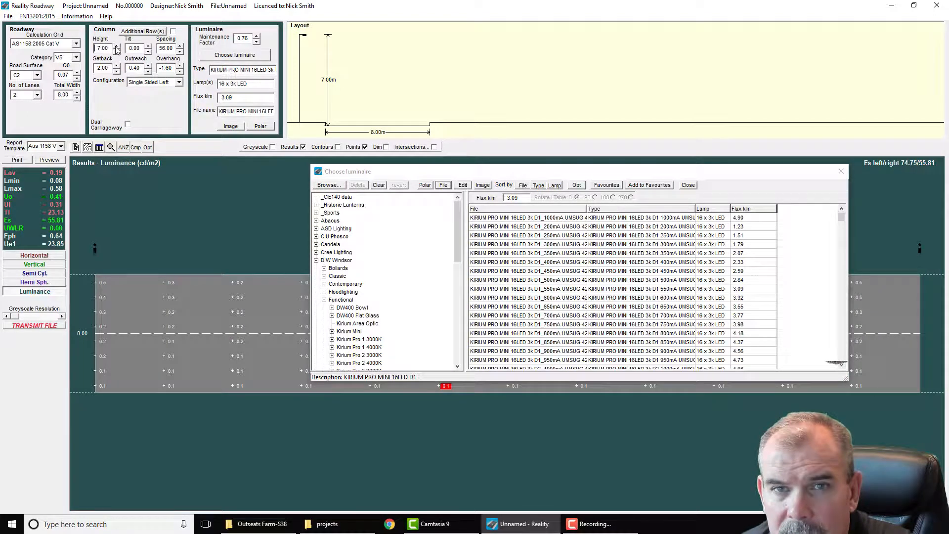
left_click(117, 47)
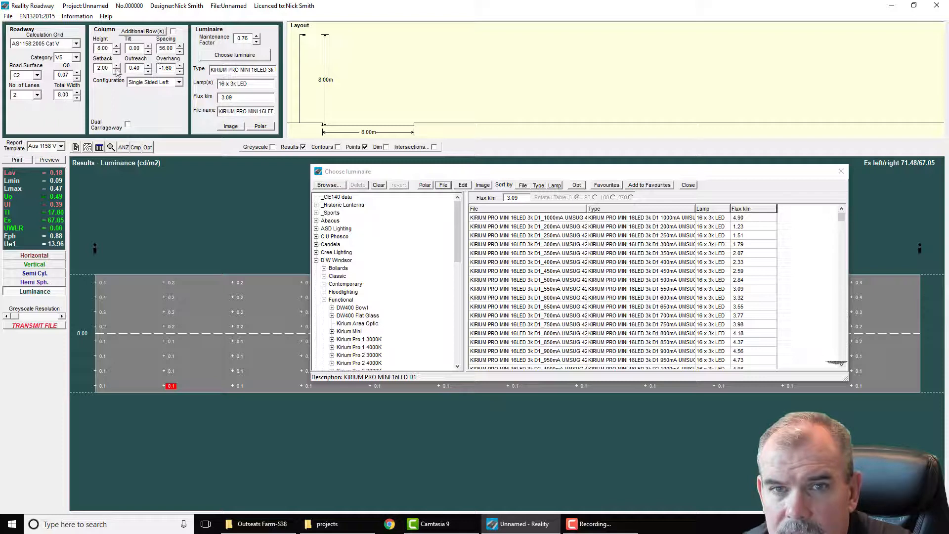
left_click(148, 66)
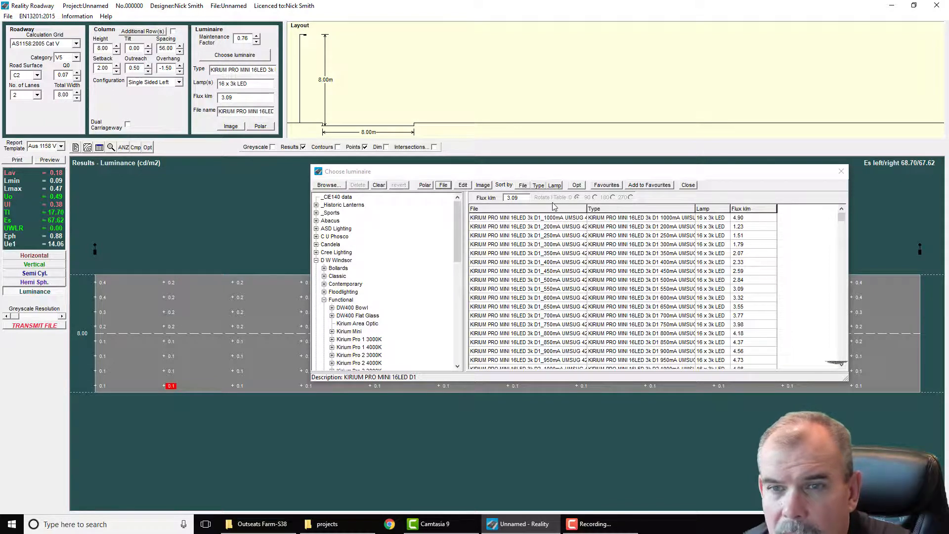
List the Kirium Pro 1 3000K A Optic files by descending flux, and select the 32LED 3k A4 1000mA file with 9.73 klm.
left_click(332, 339)
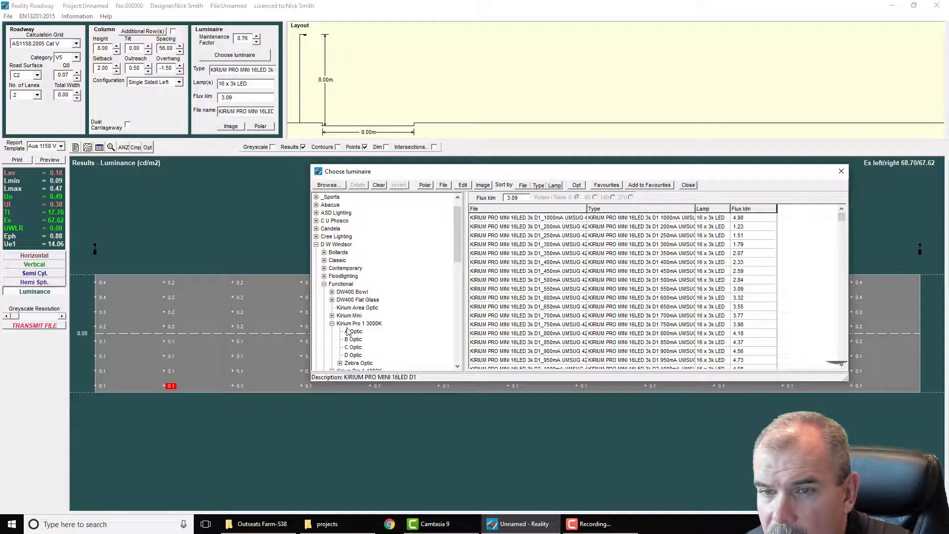
left_click(349, 331)
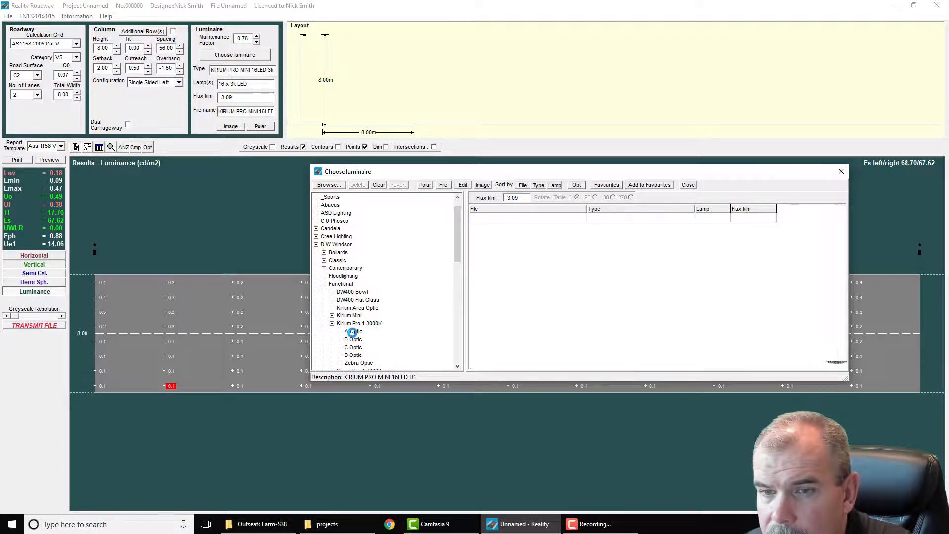
left_click(744, 209)
left_click(636, 218)
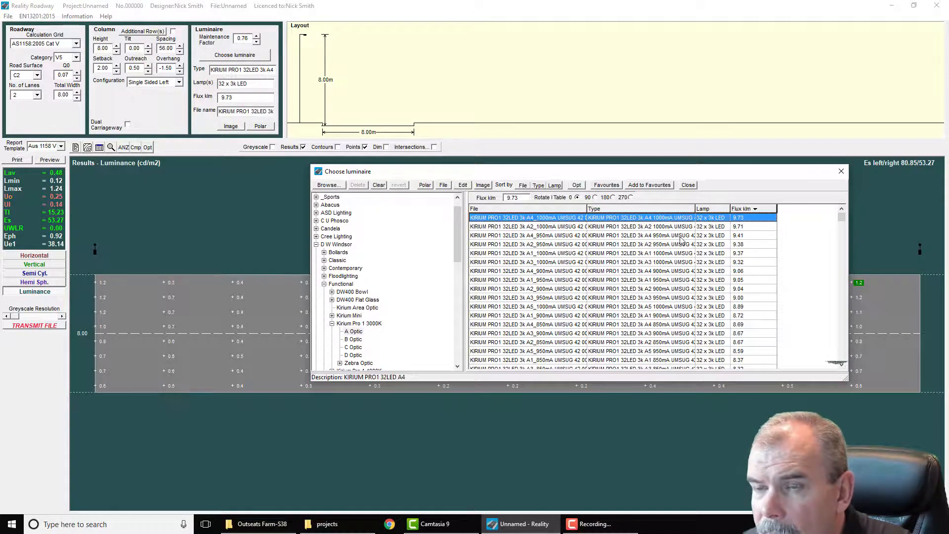
Optimise the spacing for the first A Optic files, rank them by longest spacing, and select the 32LED 3k A5 1000mA file.
left_click(576, 185)
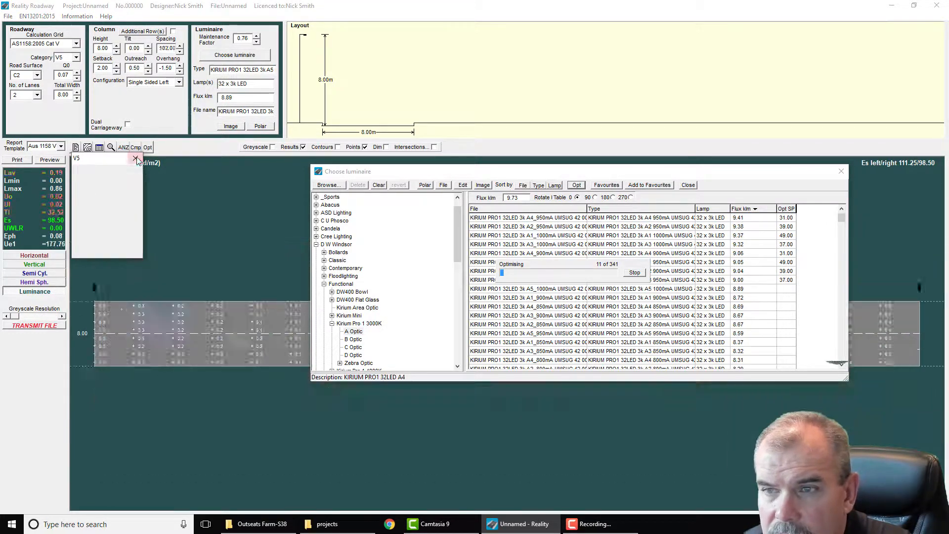
left_click(635, 274)
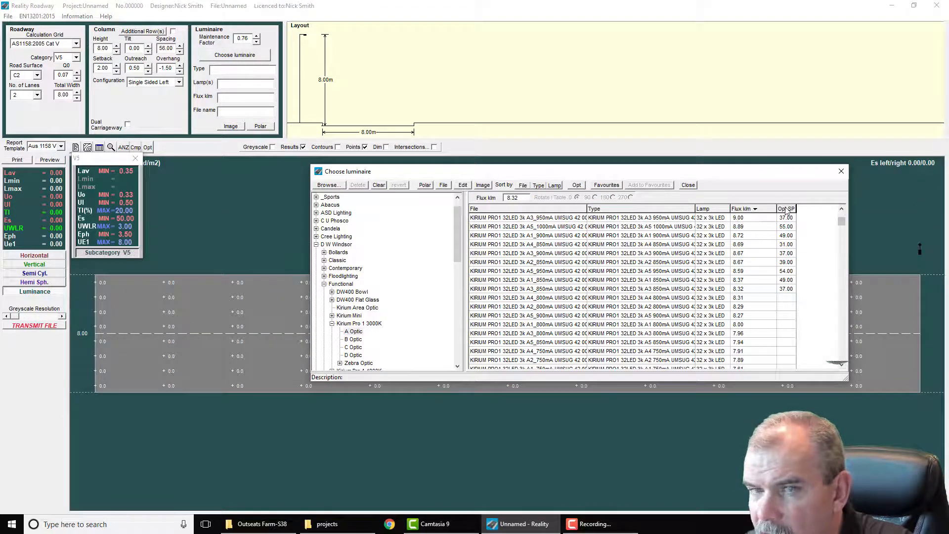
left_click(787, 209)
left_click(735, 218)
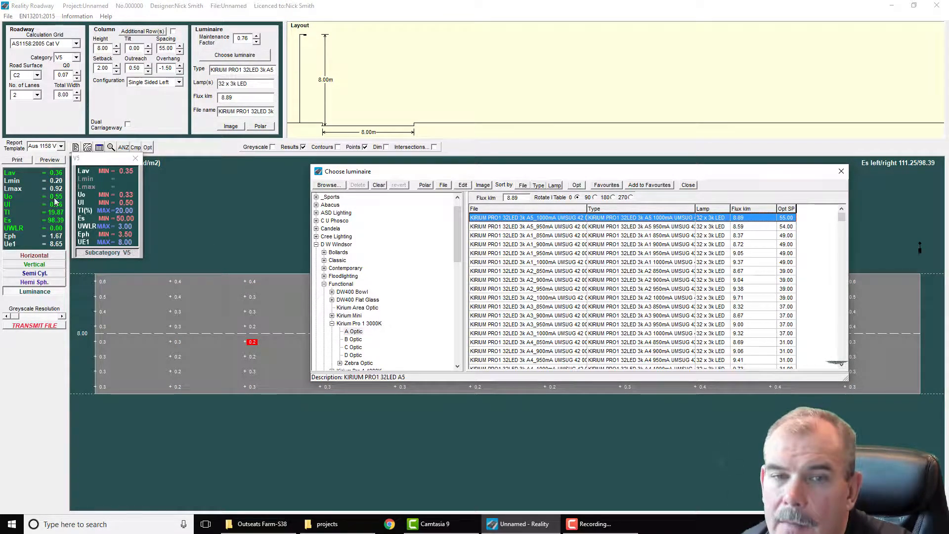
Step through the optimised files to the 32LED 3k A2 850mA luminaire with 8.67 klm, and move the chooser clear of the road grid.
key("Down")
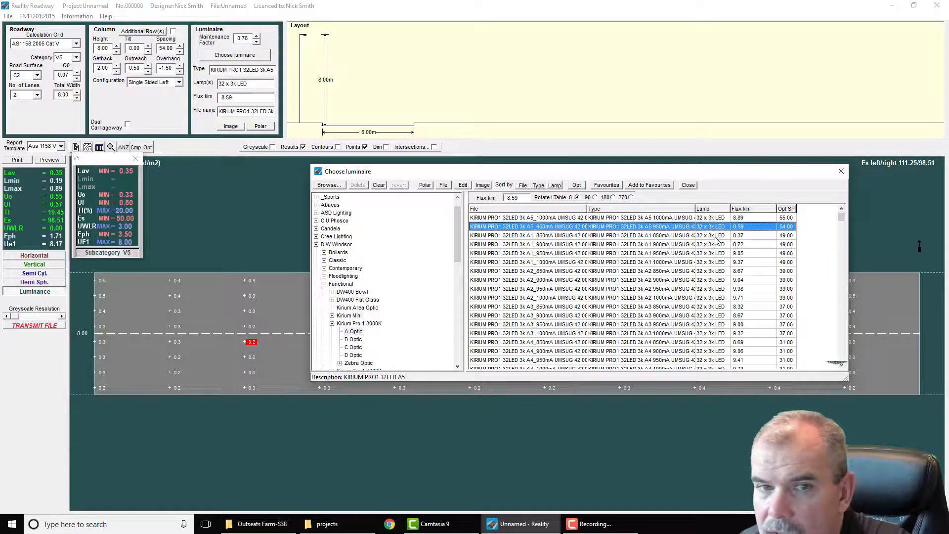
key("Up")
left_click(678, 225)
scroll(673, 235, "down", 4)
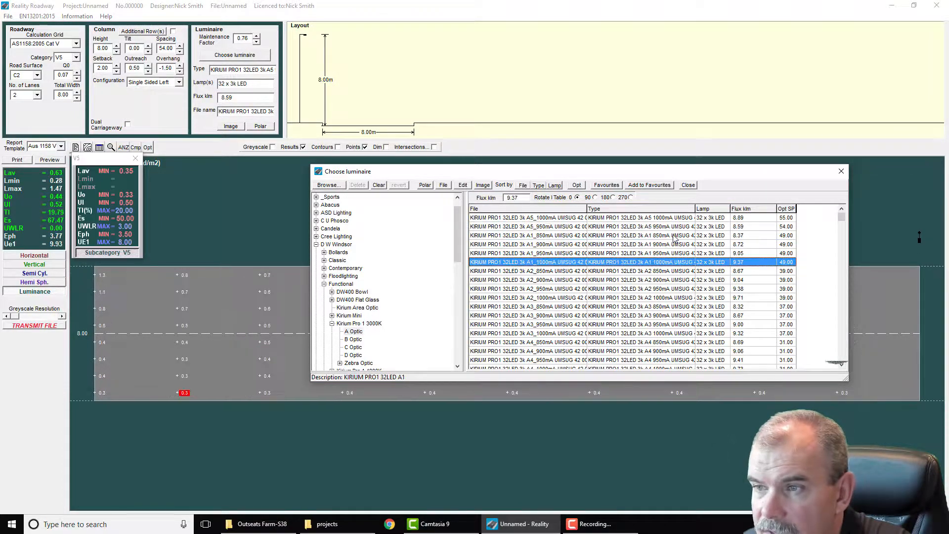
scroll(673, 235, "up", 5)
scroll(674, 239, "down", 7)
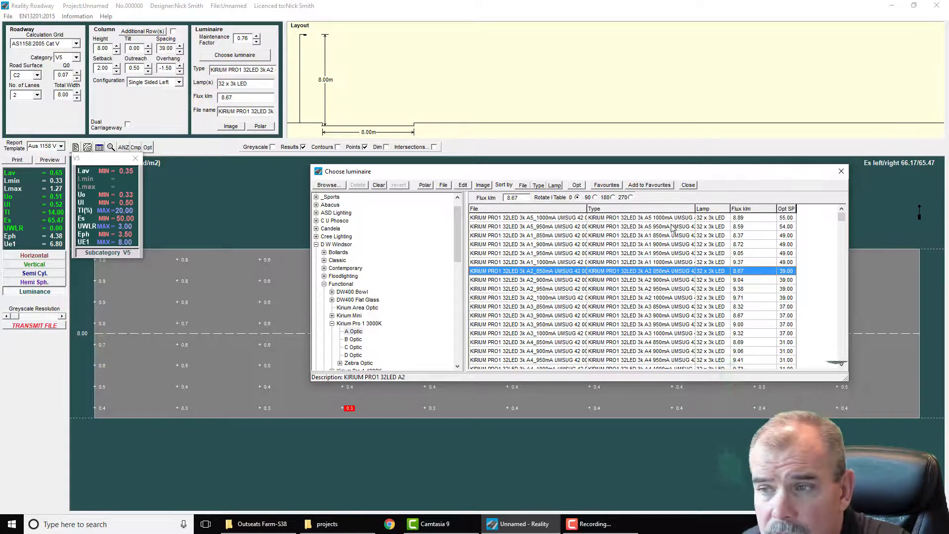
scroll(673, 229, "down", 2)
scroll(673, 229, "up", 2)
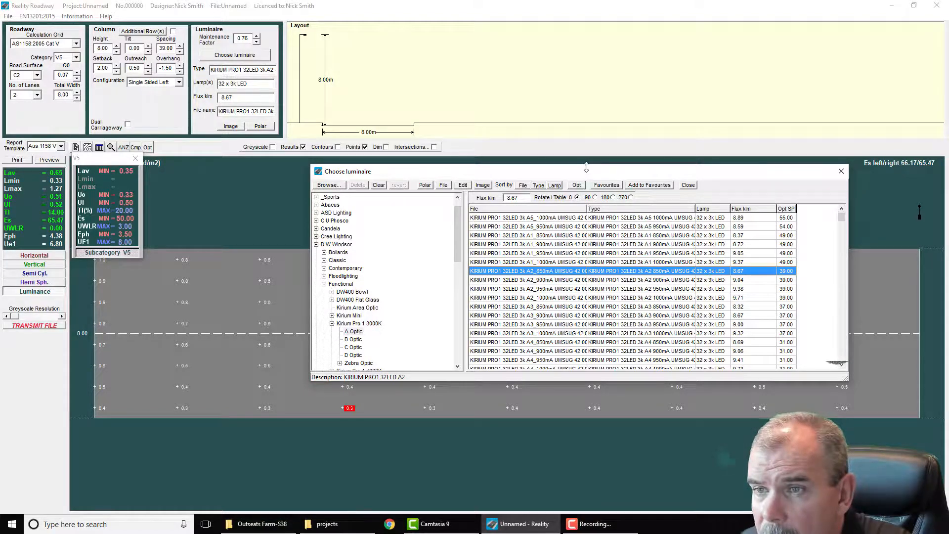
left_click_drag(586, 172, 674, 30)
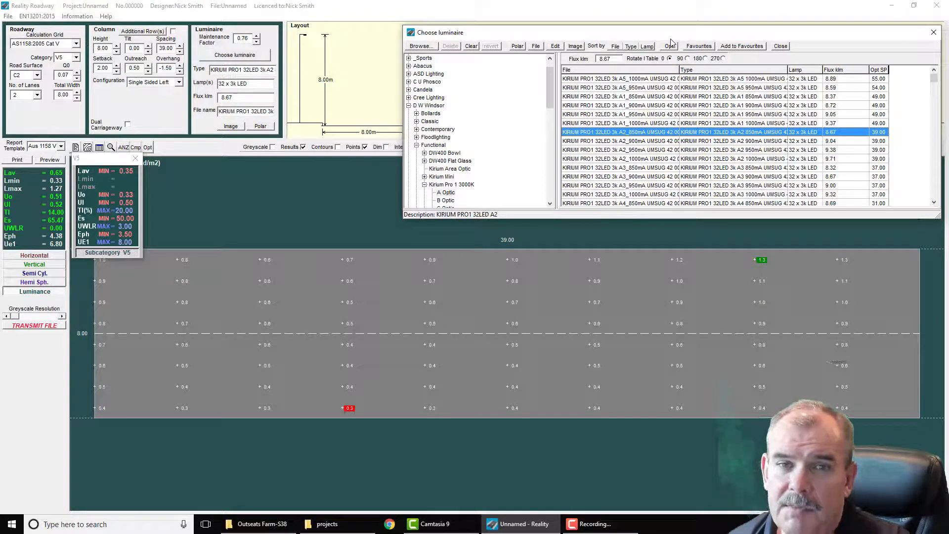